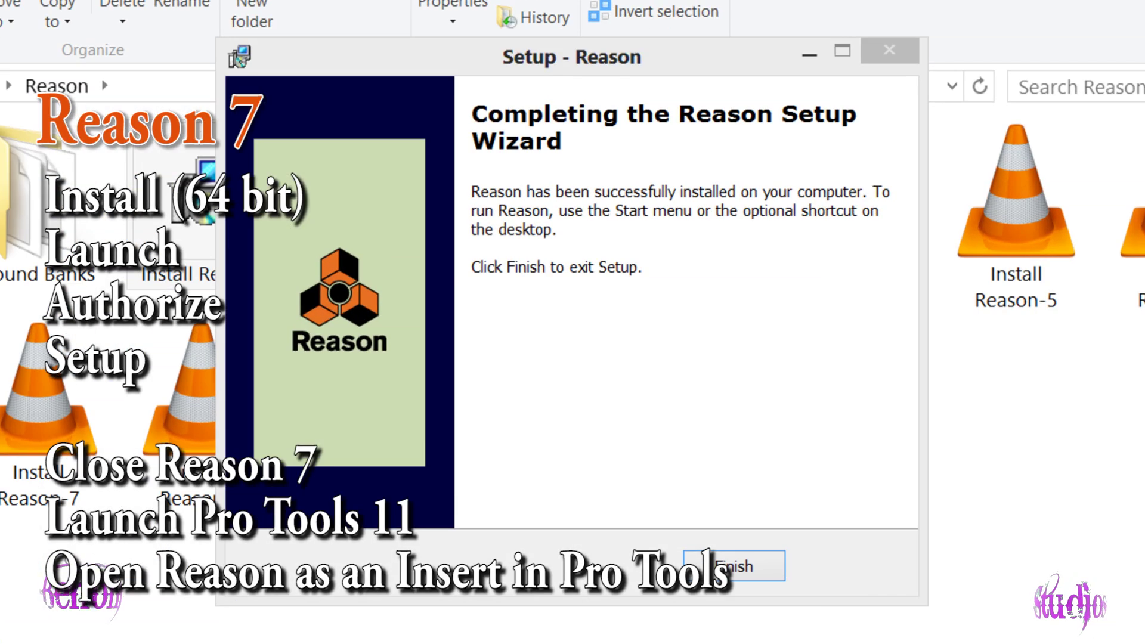
Finish installing Reason into C:\Program Files\Propellerhead\Reason and reach the completion page
left_click(650, 461)
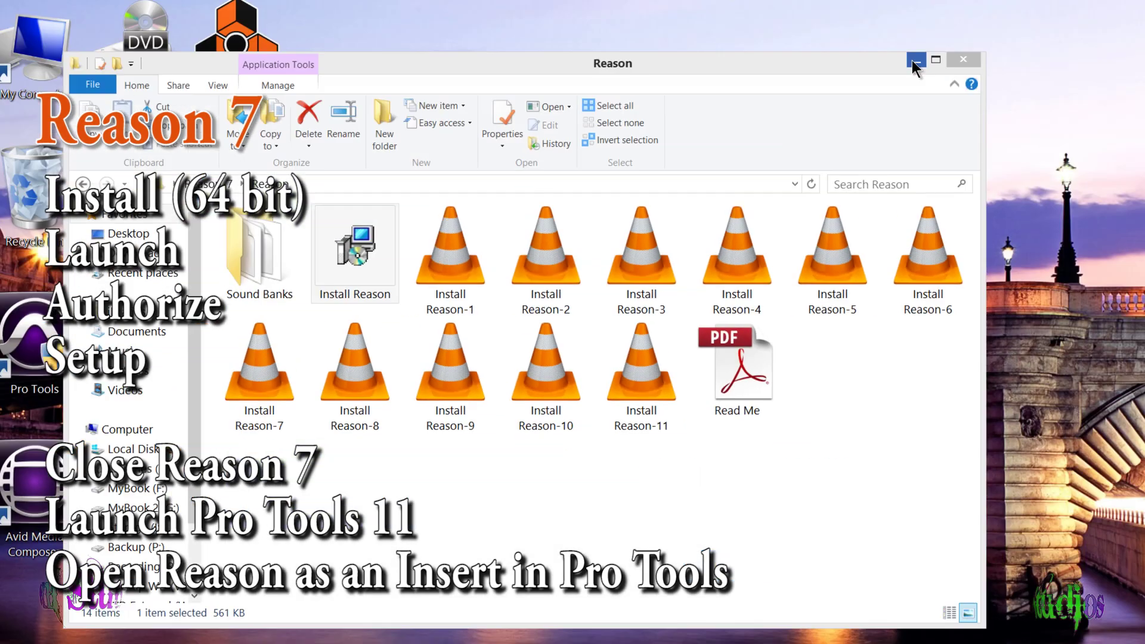
Close the installer and set the Reason shortcut to always run as administrator
left_click(911, 66)
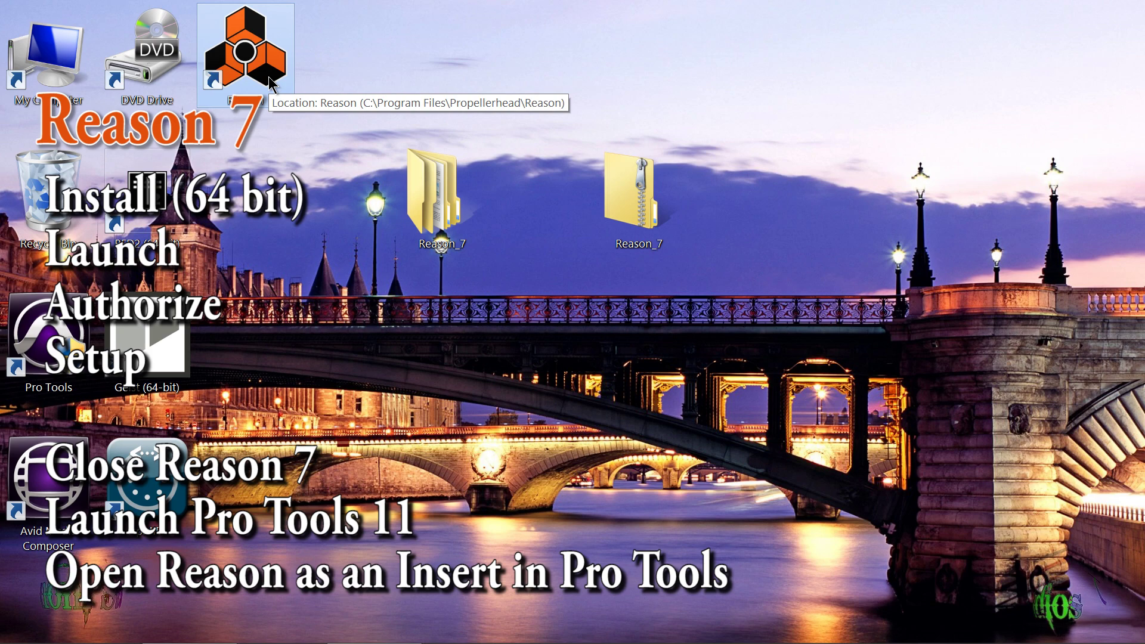
right_click(271, 84)
left_click(52, 403)
left_click(280, 355)
left_click(371, 420)
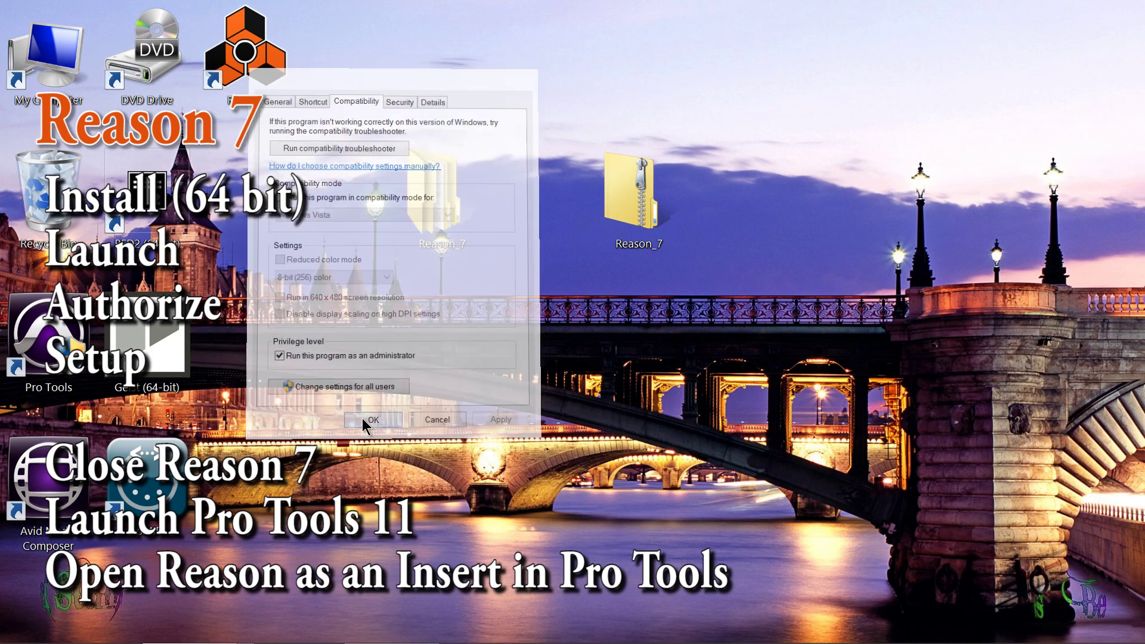
Launch Reason, accept the licence, and register and authorize this computer online
double_click(246, 54)
left_click(531, 557)
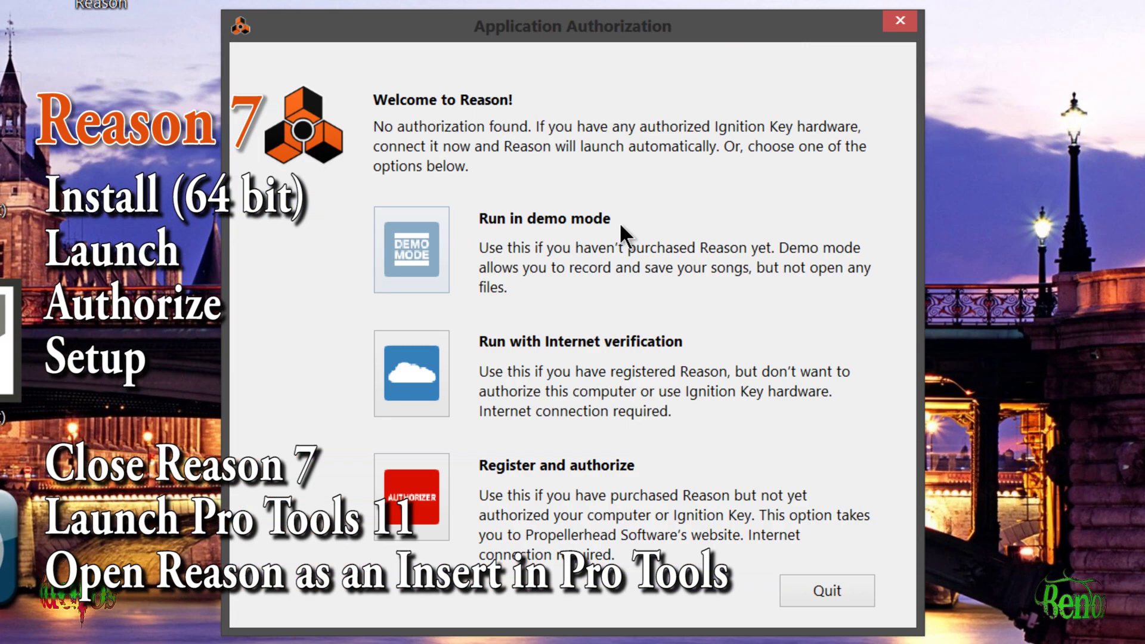
left_click(423, 511)
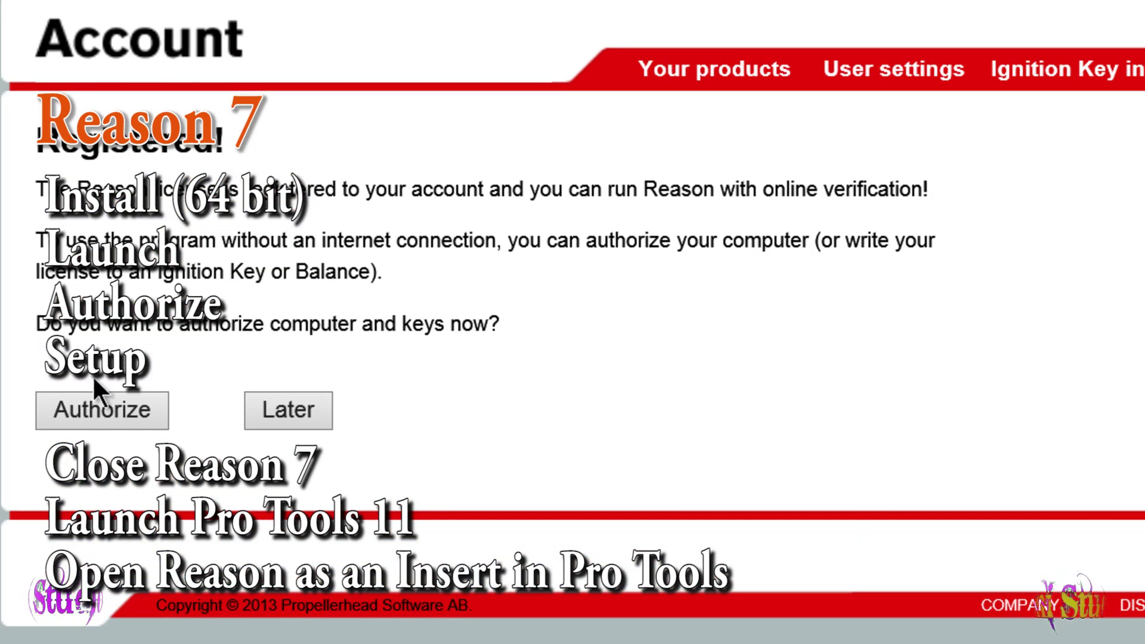
left_click(97, 405)
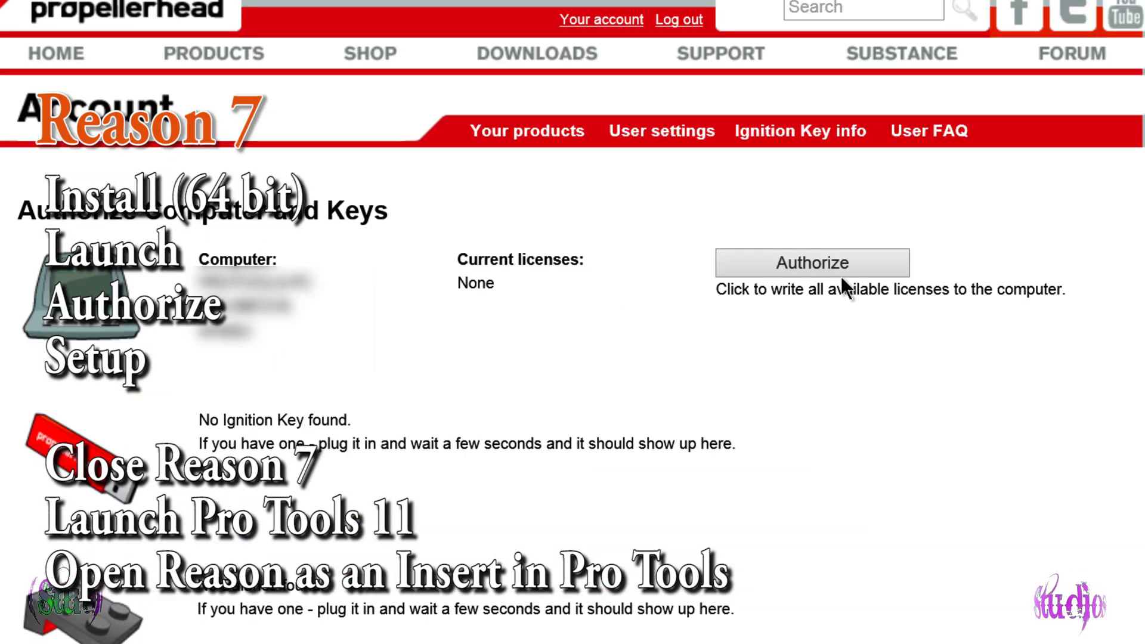
left_click(841, 276)
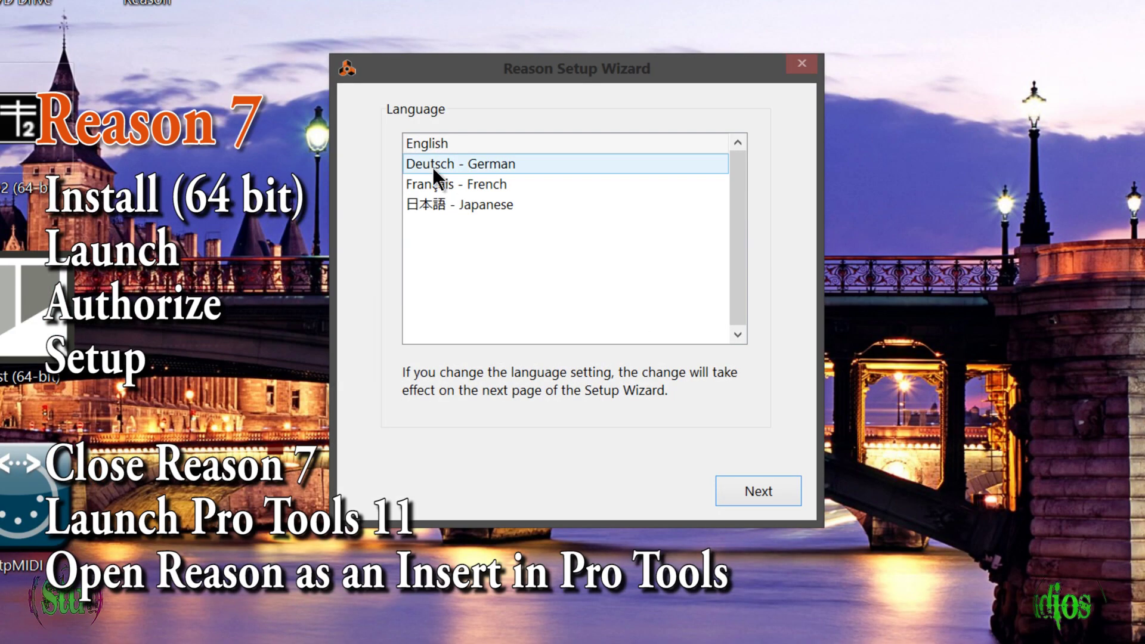
Complete the Setup Wizard, auto-detecting the master keyboard and overwriting its preset, then open the demo song
left_click(757, 491)
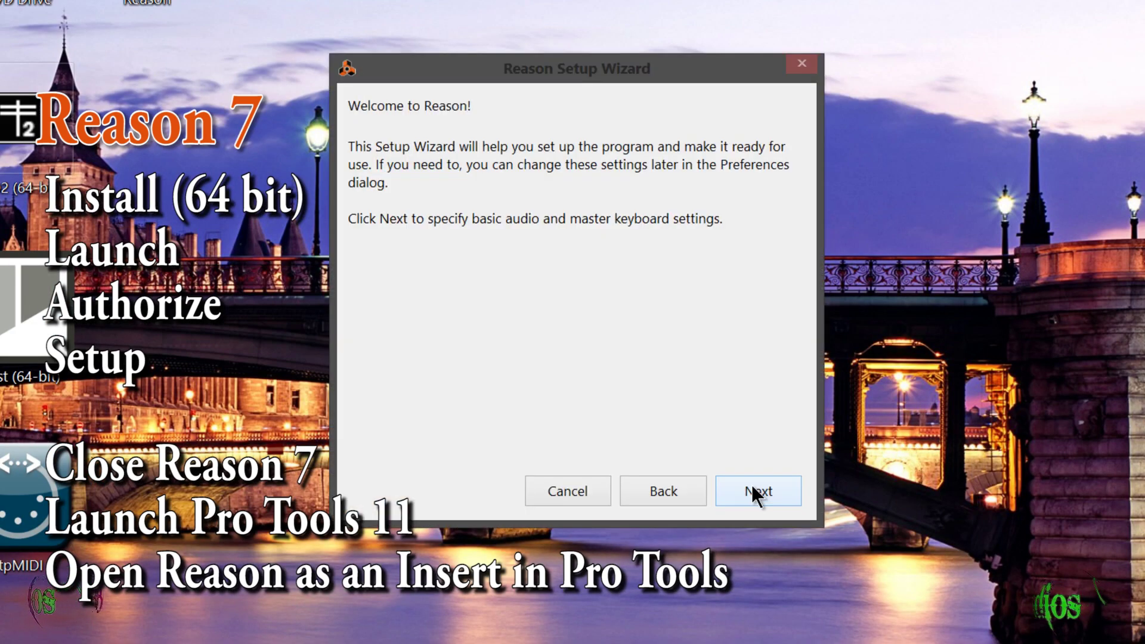
left_click(756, 491)
left_click(738, 492)
left_click(738, 492)
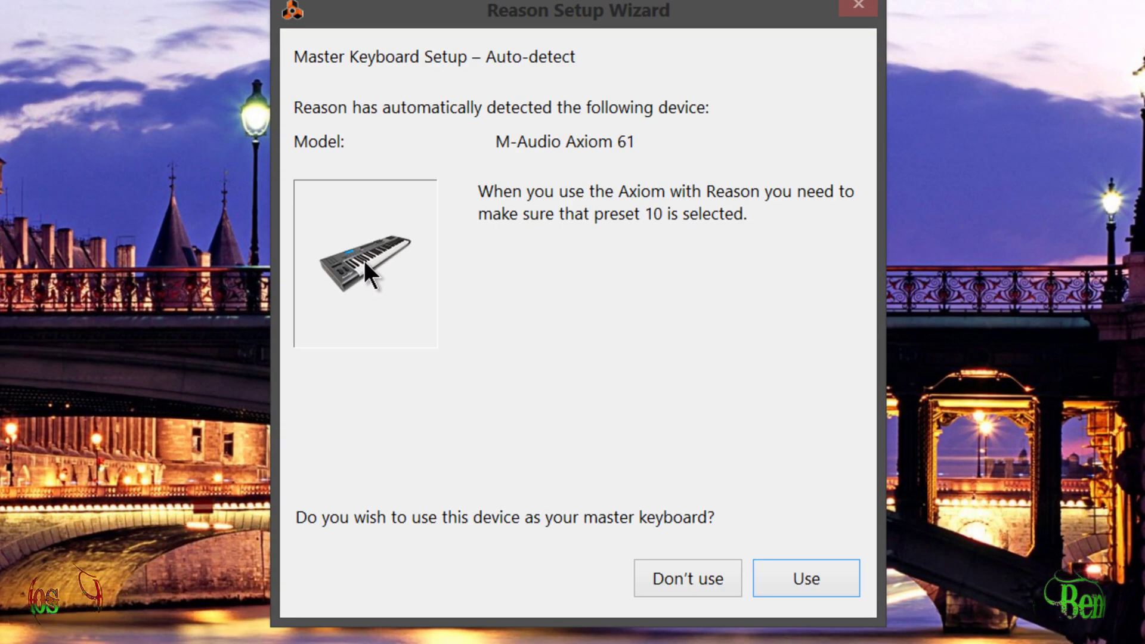
key("Return")
key("Return")
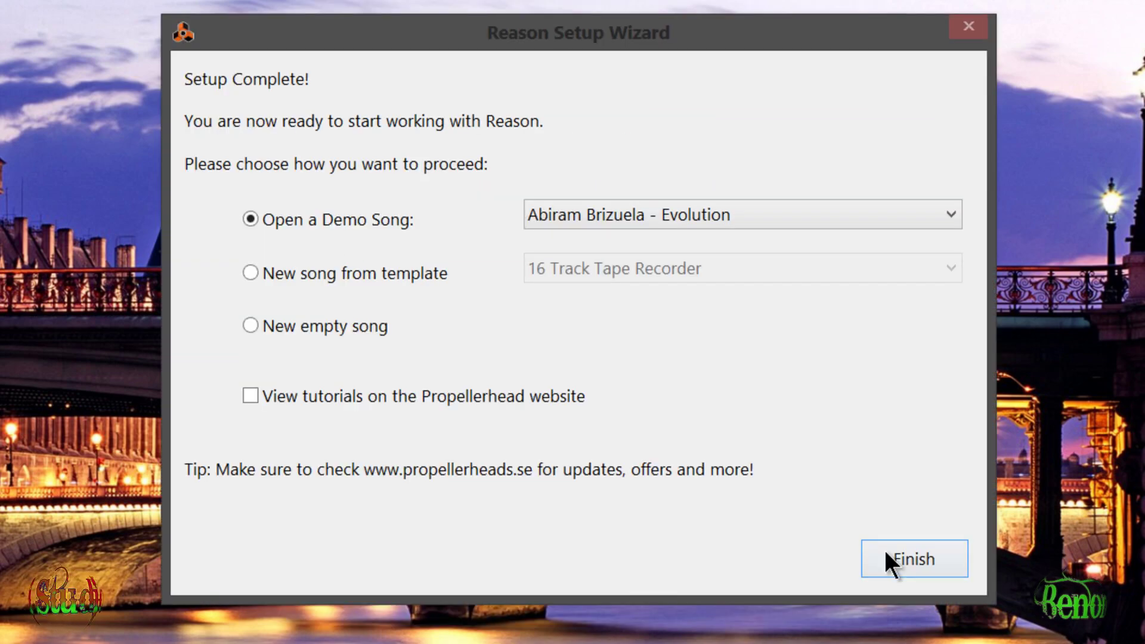
left_click(913, 557)
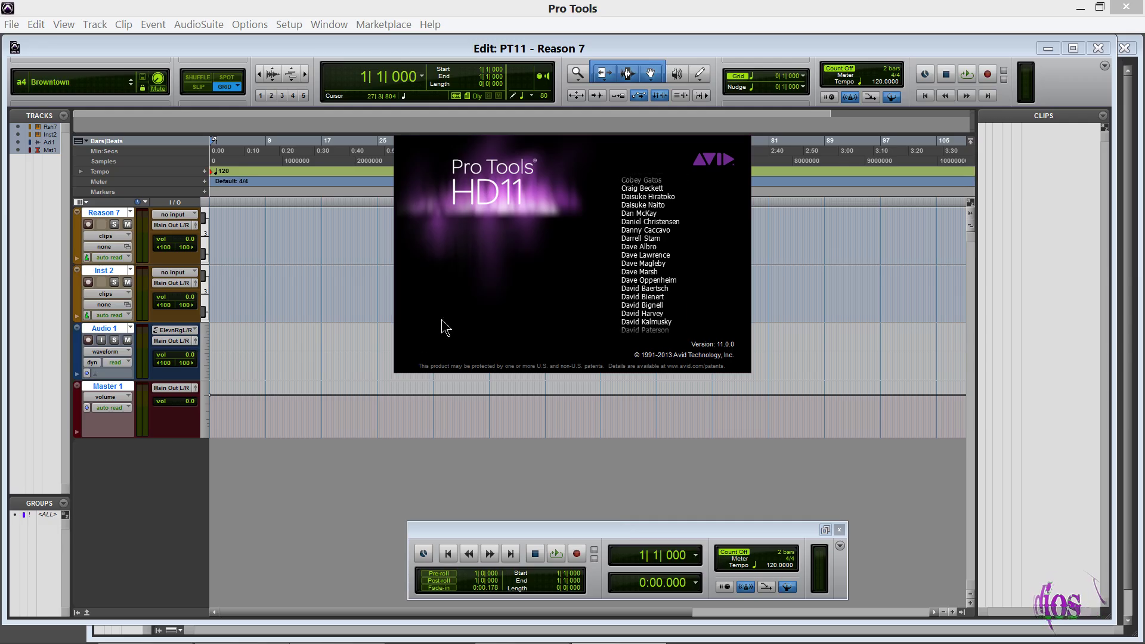
Dismiss the splash screen and open the Mix window (Ctrl+=), with the Transport moved clear of the strips
left_click(449, 327)
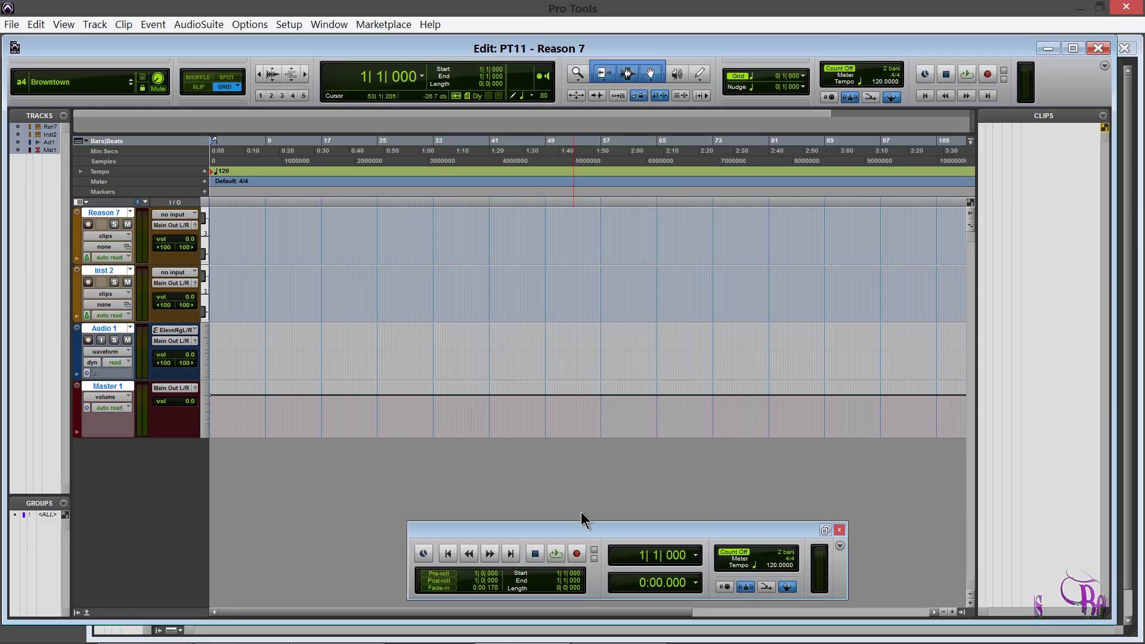
left_click_drag(576, 528, 271, 517)
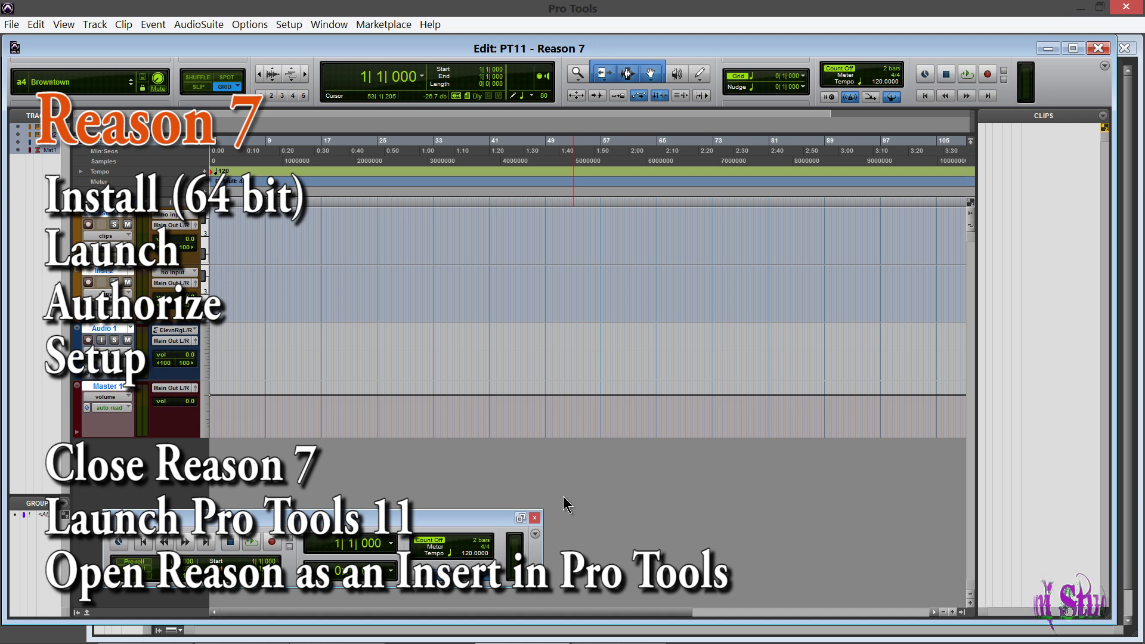
key("ctrl+equal")
left_click_drag(460, 524, 784, 564)
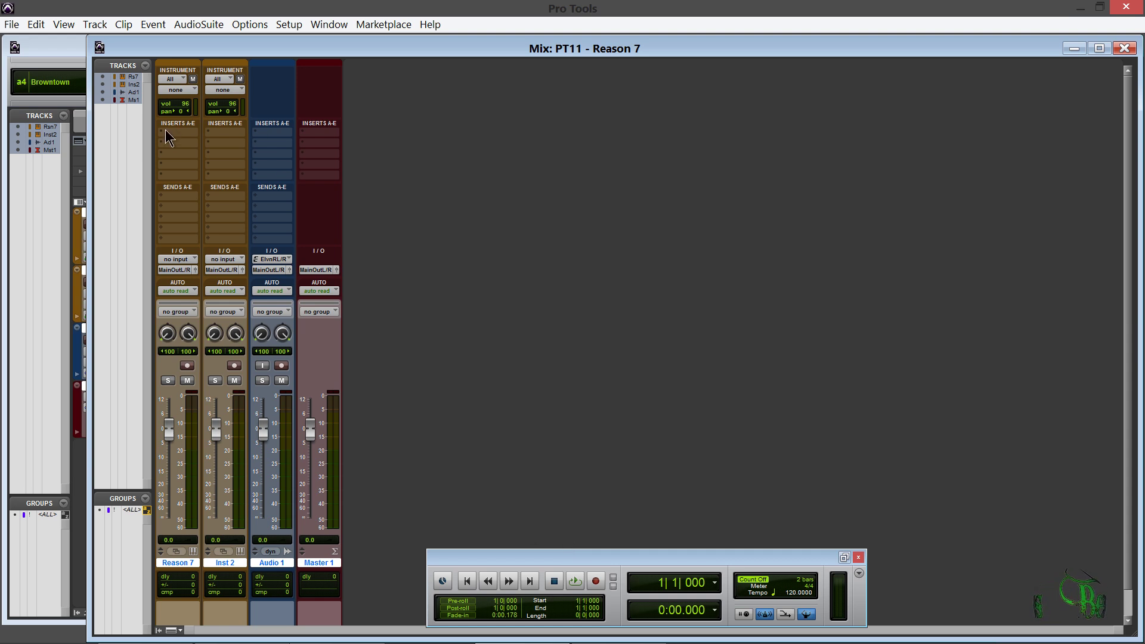
With no tracks selected, add an Aux track and create 14 MIDI tracks via Track > New
left_click(374, 575)
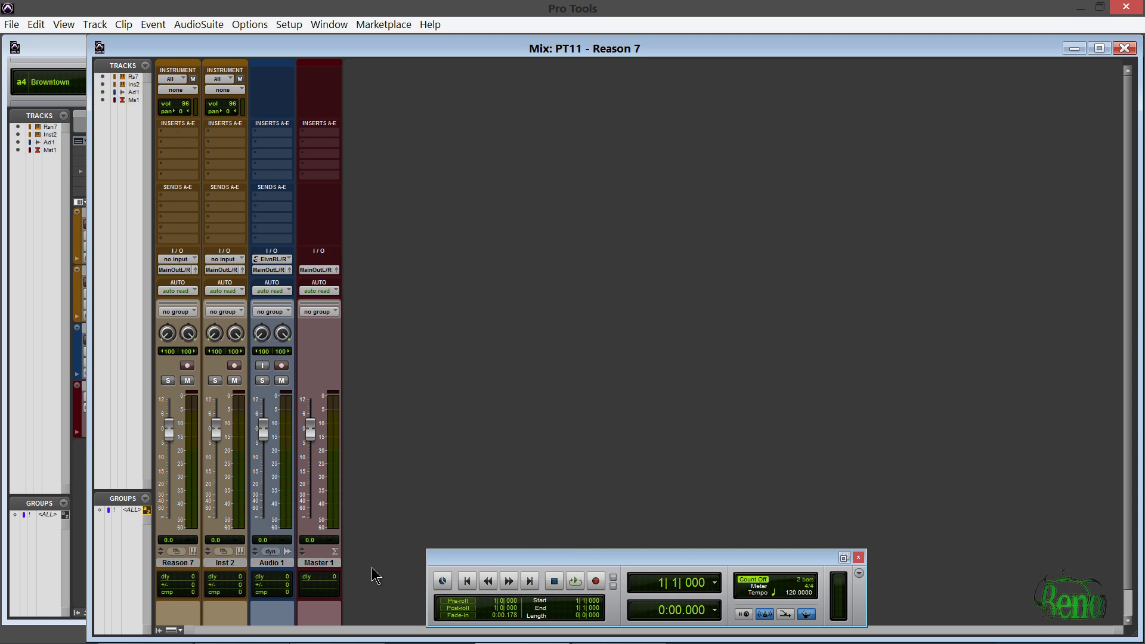
double_click(415, 498, "super")
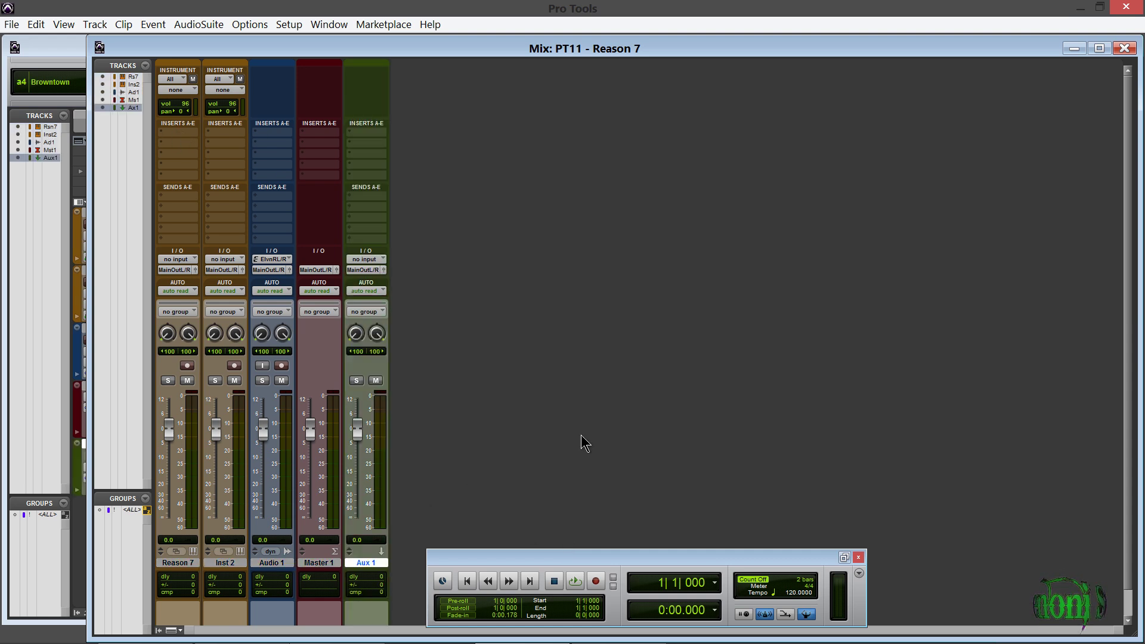
key("ctrl+shift+n")
left_click(574, 225)
left_click(563, 294)
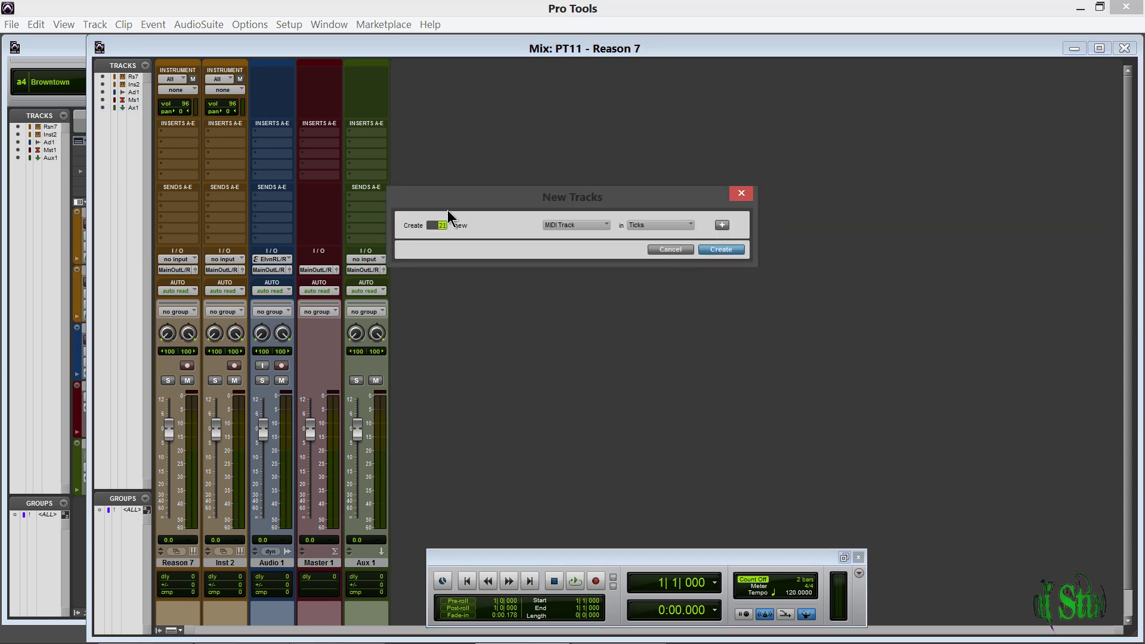
key("Return")
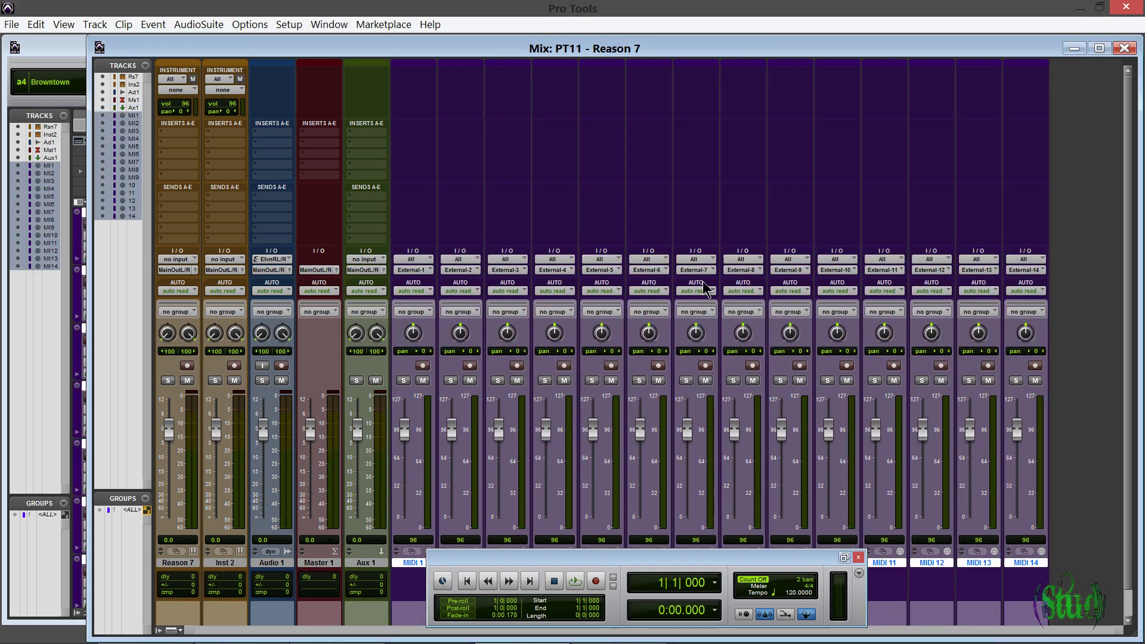
left_click(178, 133)
Keep plug-in menus organised by Category and Manufacturer in the Pro Tools Preferences
mouse_move(190, 161)
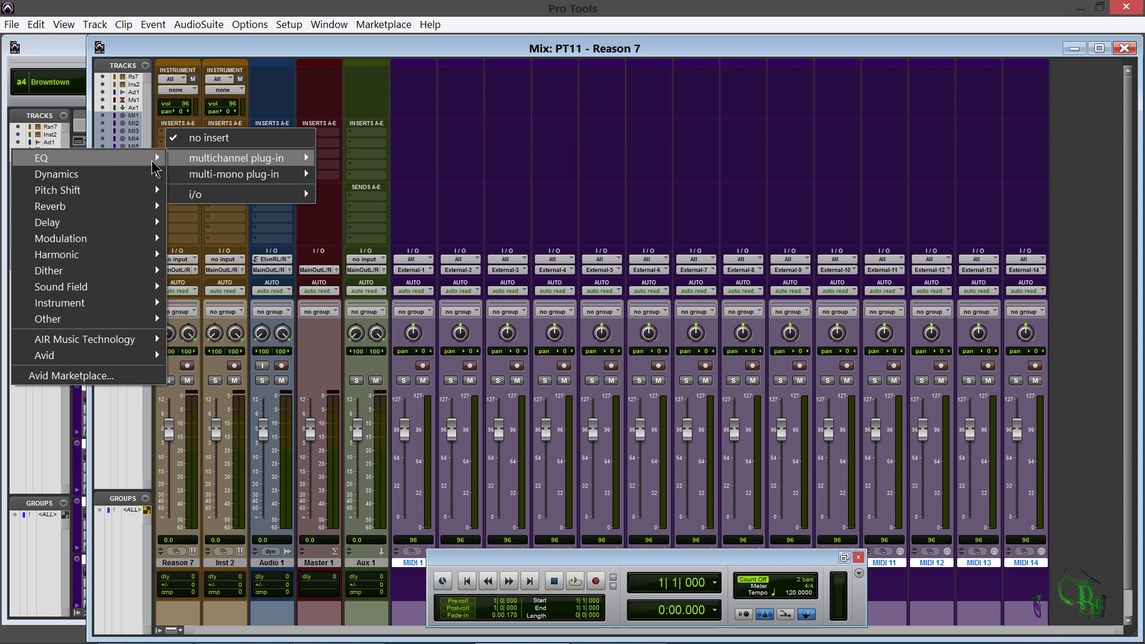
mouse_move(96, 304)
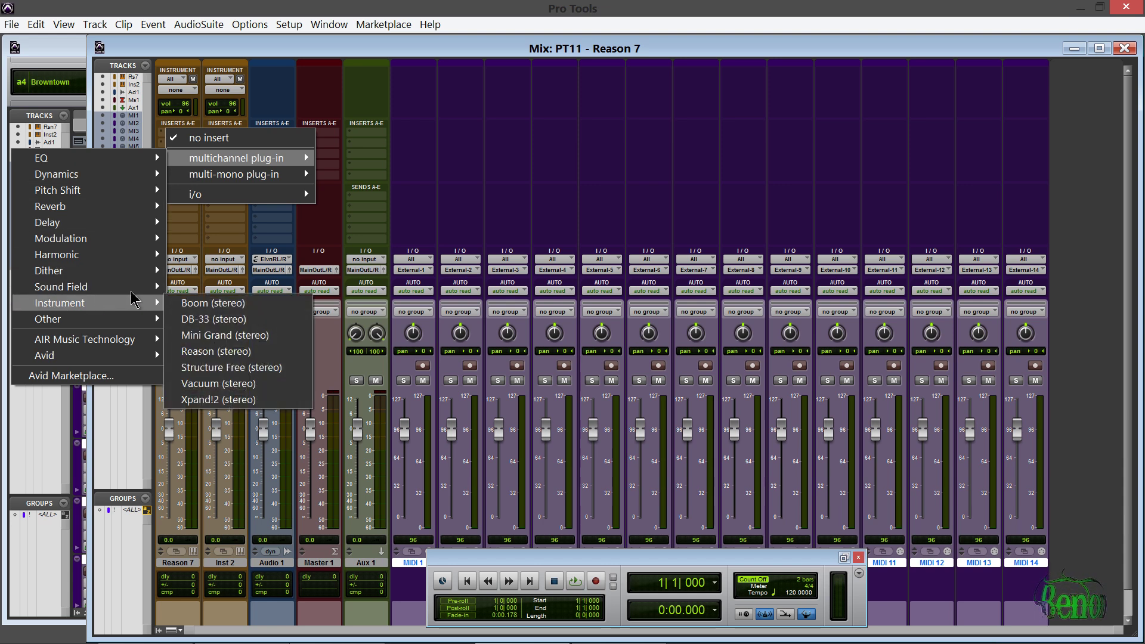
left_click(288, 24)
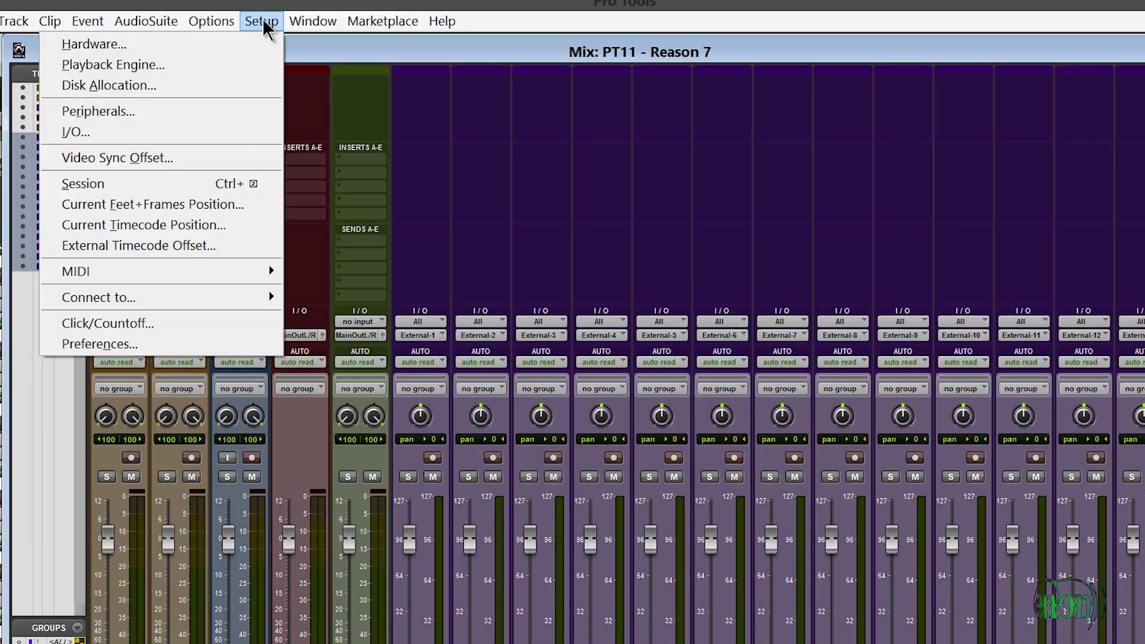
left_click(161, 344)
left_click(531, 263)
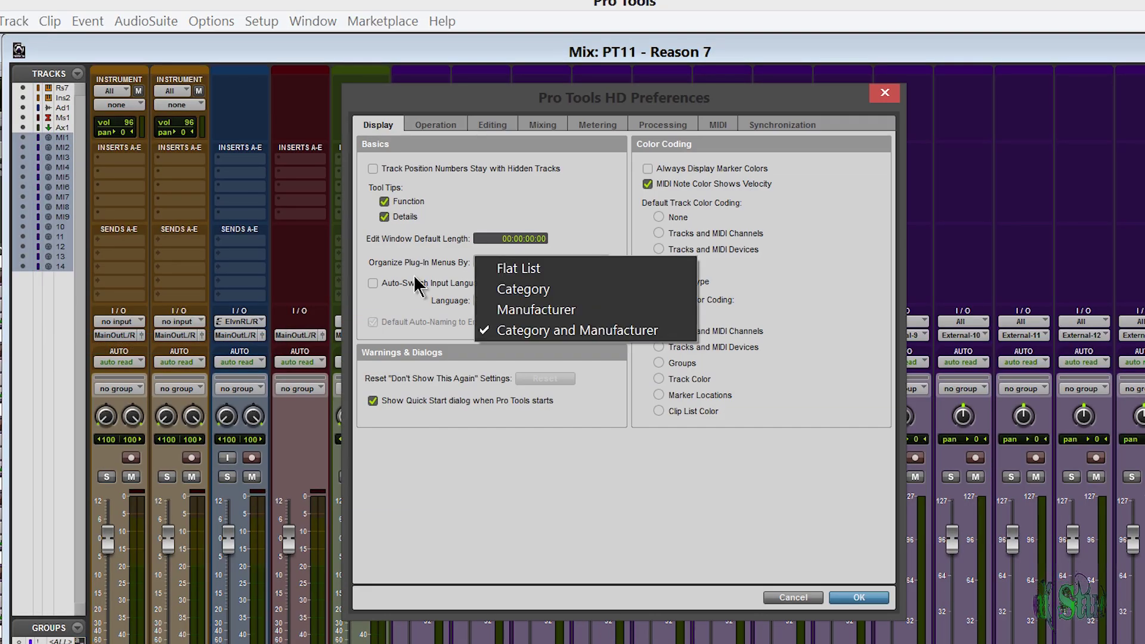
left_click(577, 330)
left_click(859, 597)
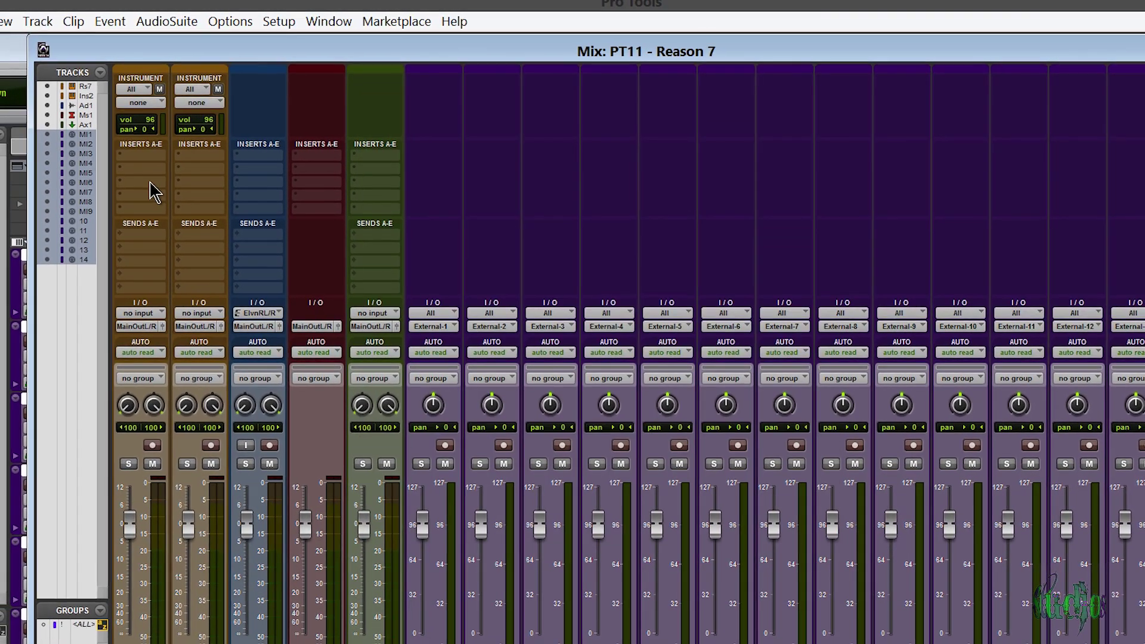
Insert the Reason (stereo) instrument plug-in on the Reason 7 track's first insert
left_click(154, 190)
mouse_move(200, 184)
mouse_move(32, 444)
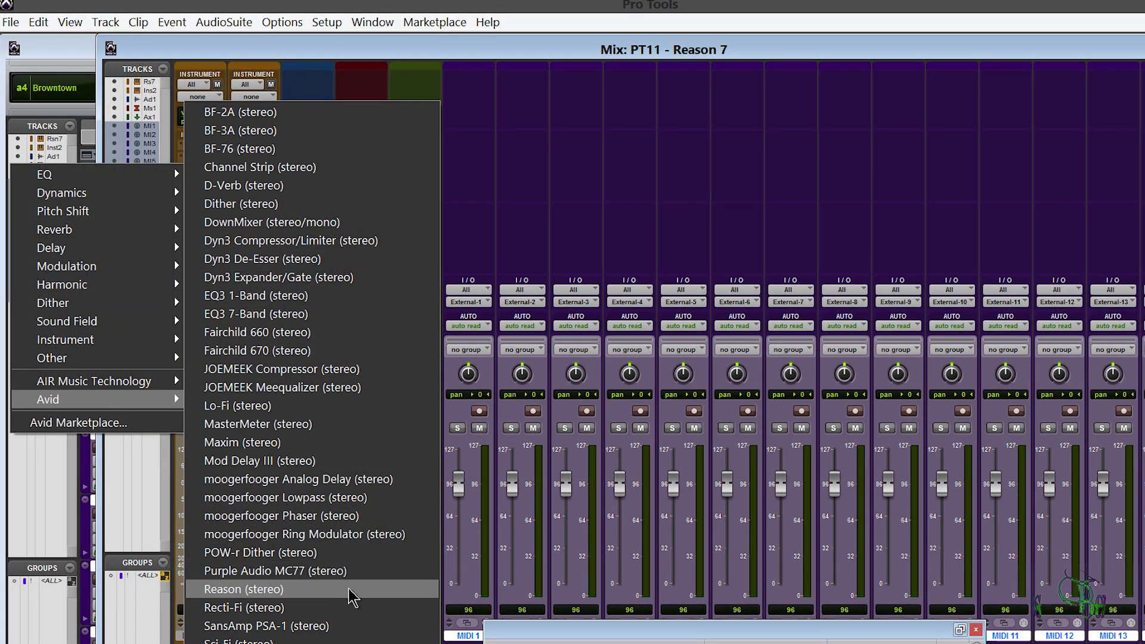
mouse_move(89, 339)
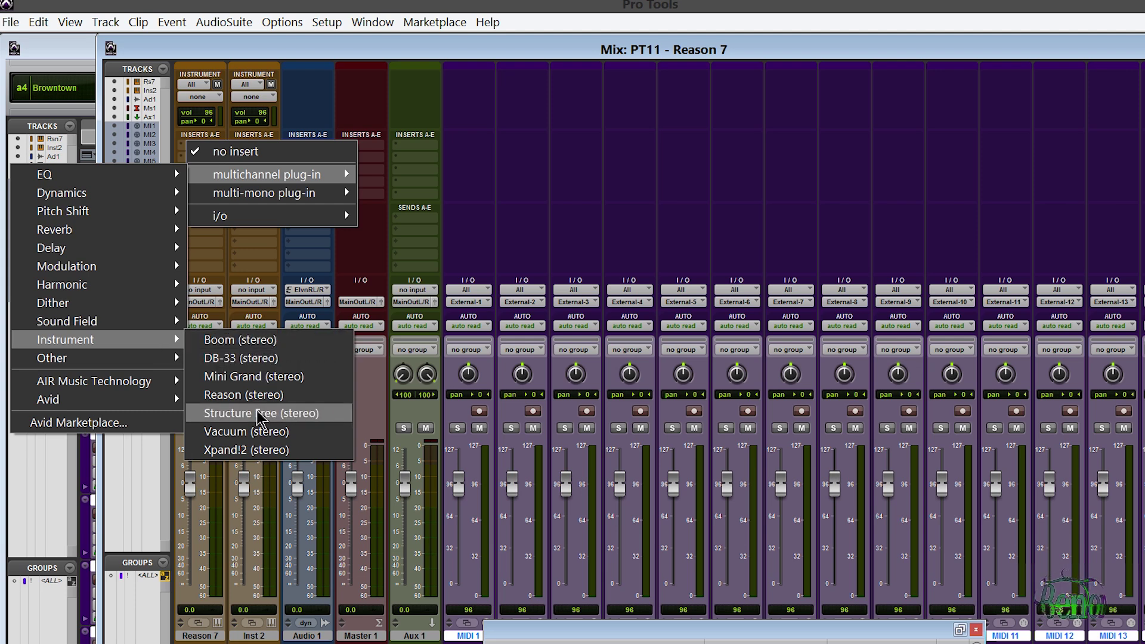
left_click(256, 393)
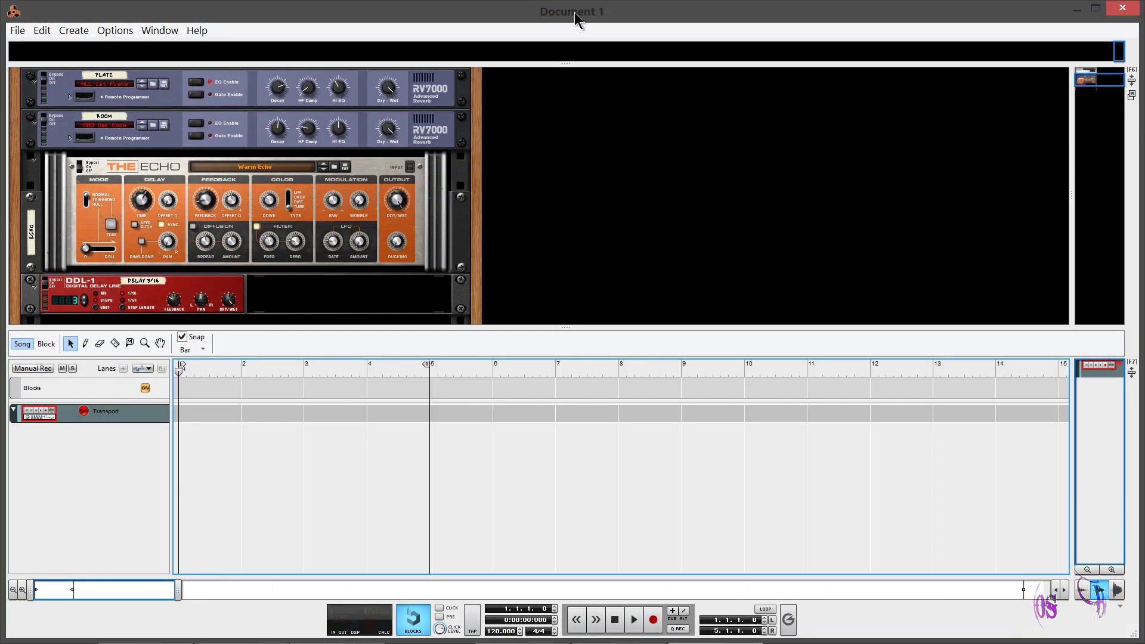
Arrange the Reason Document 1 window and the ReWire plug-in window side by side over the mixer
left_click_drag(576, 18, 747, 84)
left_click_drag(439, 124, 337, 96)
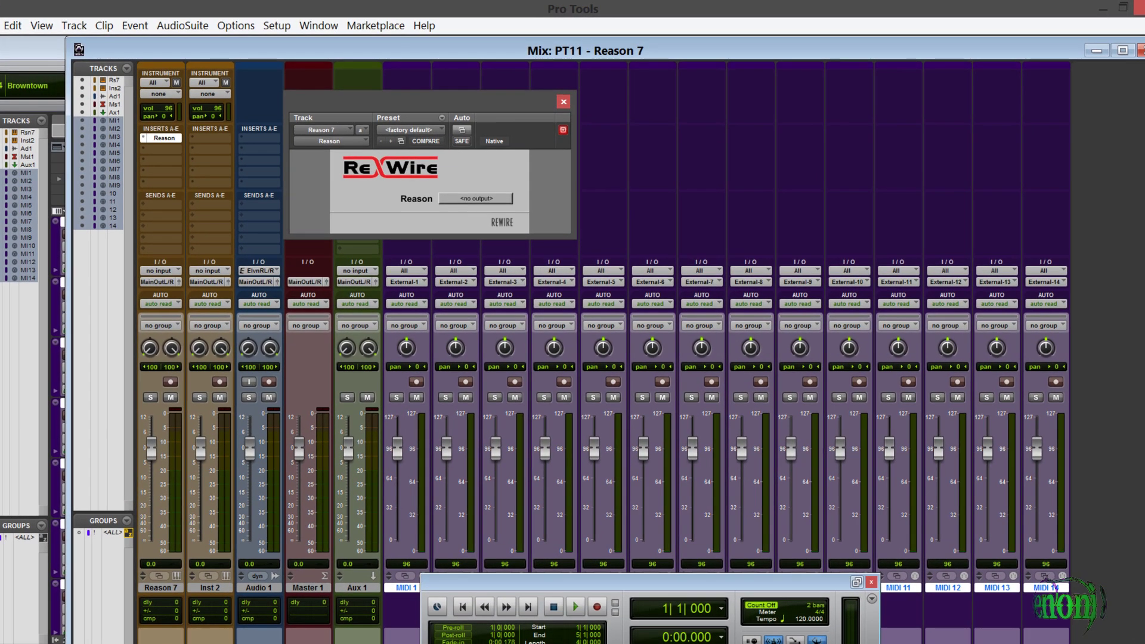
left_click(626, 632)
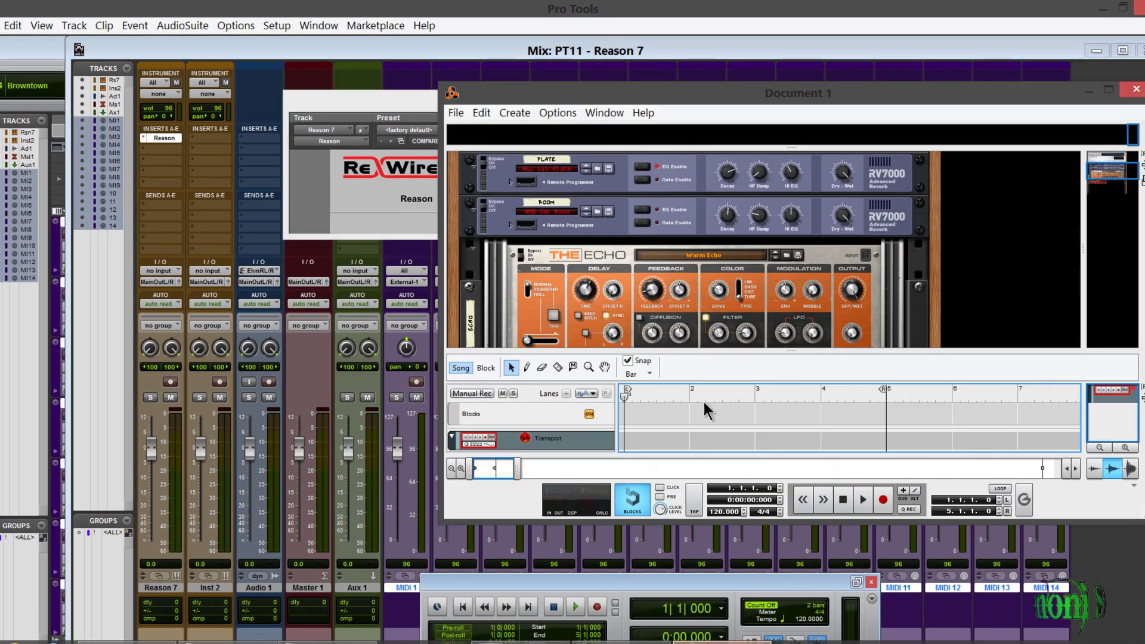
Add a Thor Polyphonic Synthesizer to the Reason rack and make the Reason window taller
left_click_drag(996, 243, 830, 210)
right_click(996, 258)
mouse_move(1030, 338)
left_click(907, 377)
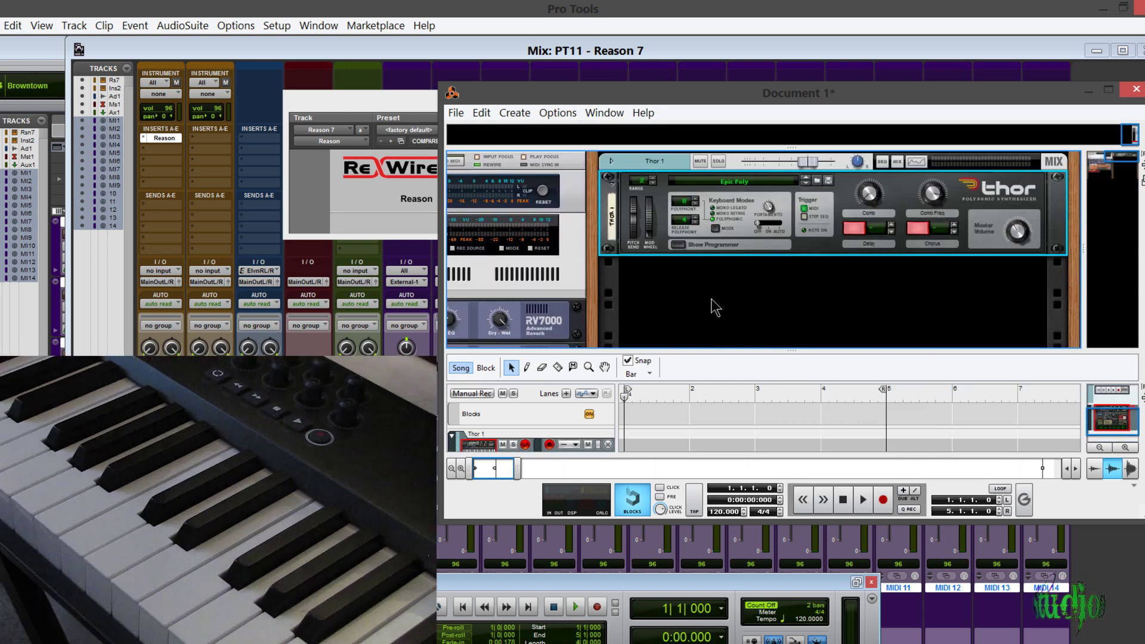
left_click_drag(643, 522, 641, 575)
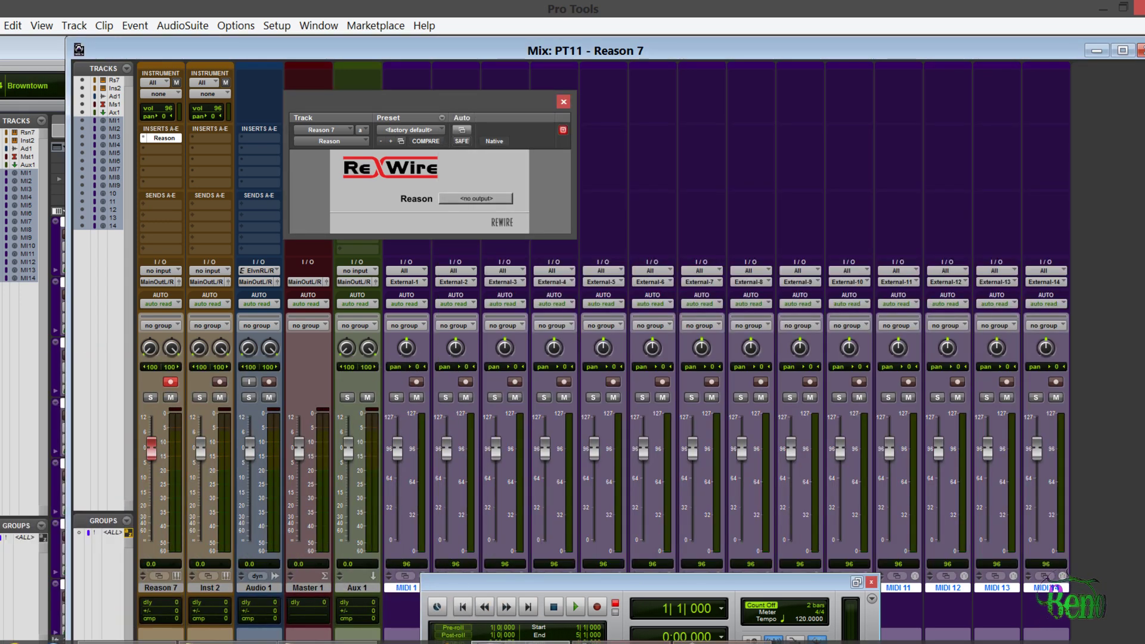
Route the Reason 7 track's MIDI output to Thor 1, channel 9
key("alt+Tab")
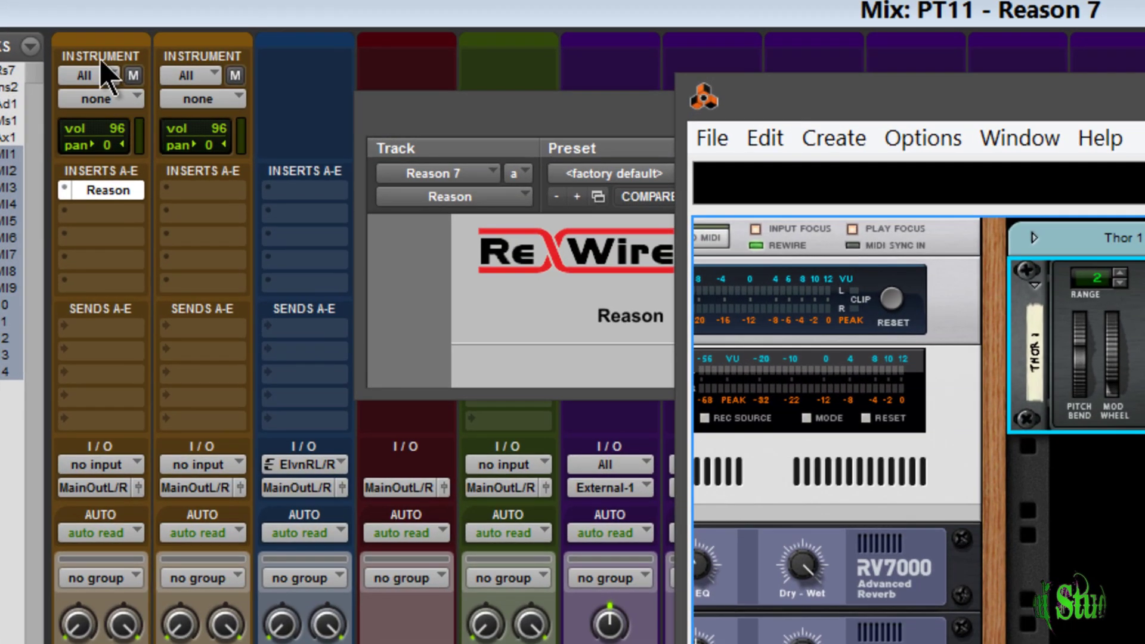
left_click(127, 103)
left_click(178, 500)
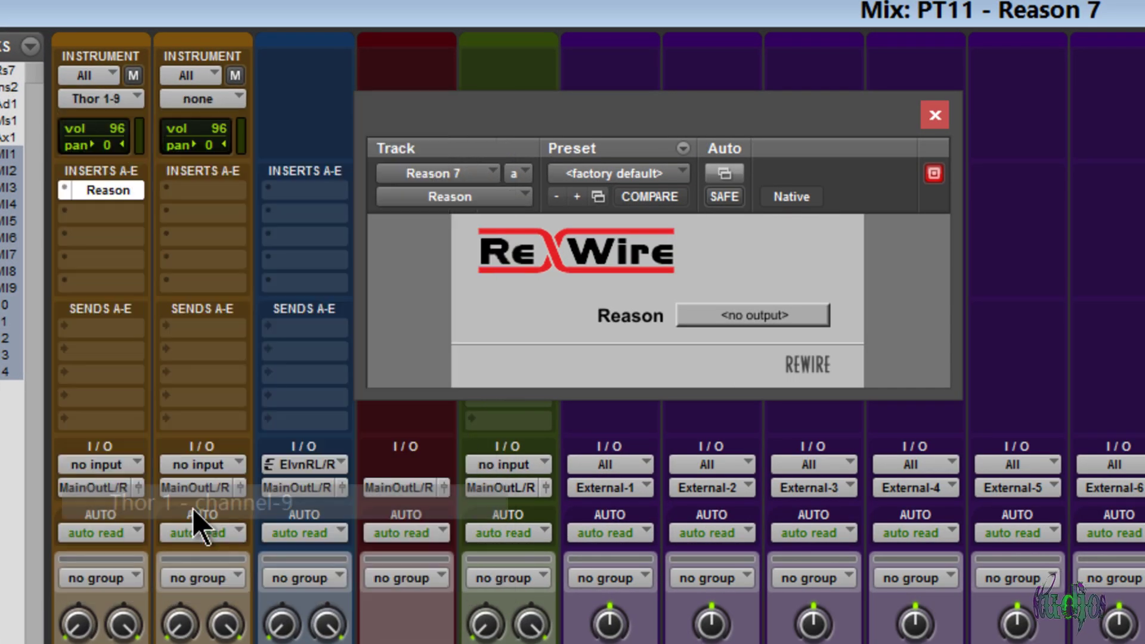
key("alt+Tab")
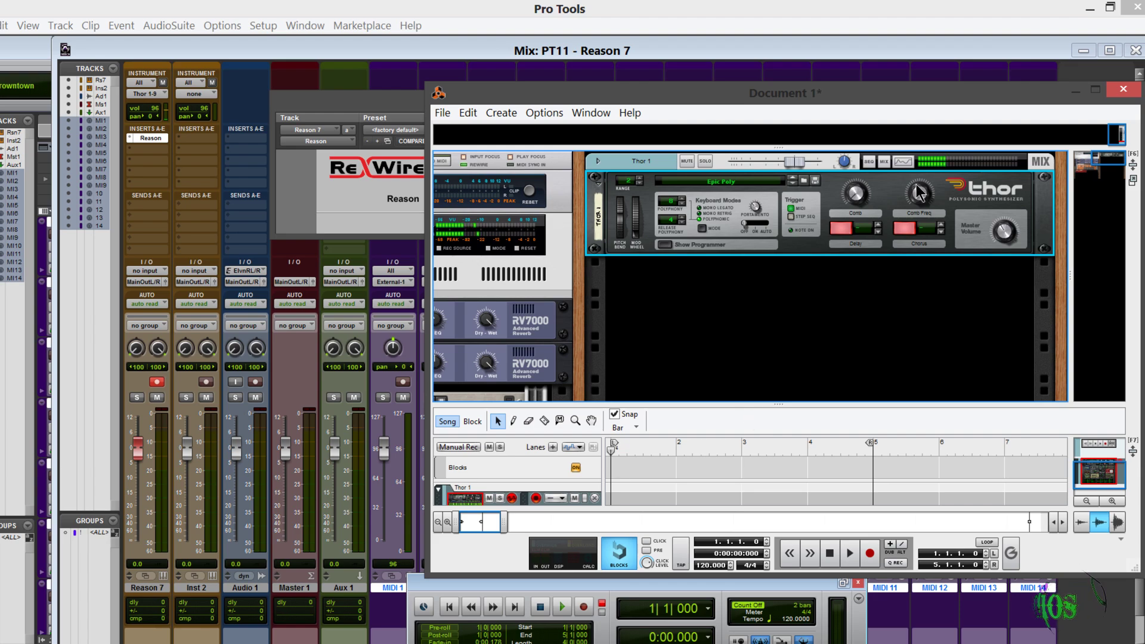
Set the ReWire plug-in's source to Mix L - Mix R
left_click(381, 104)
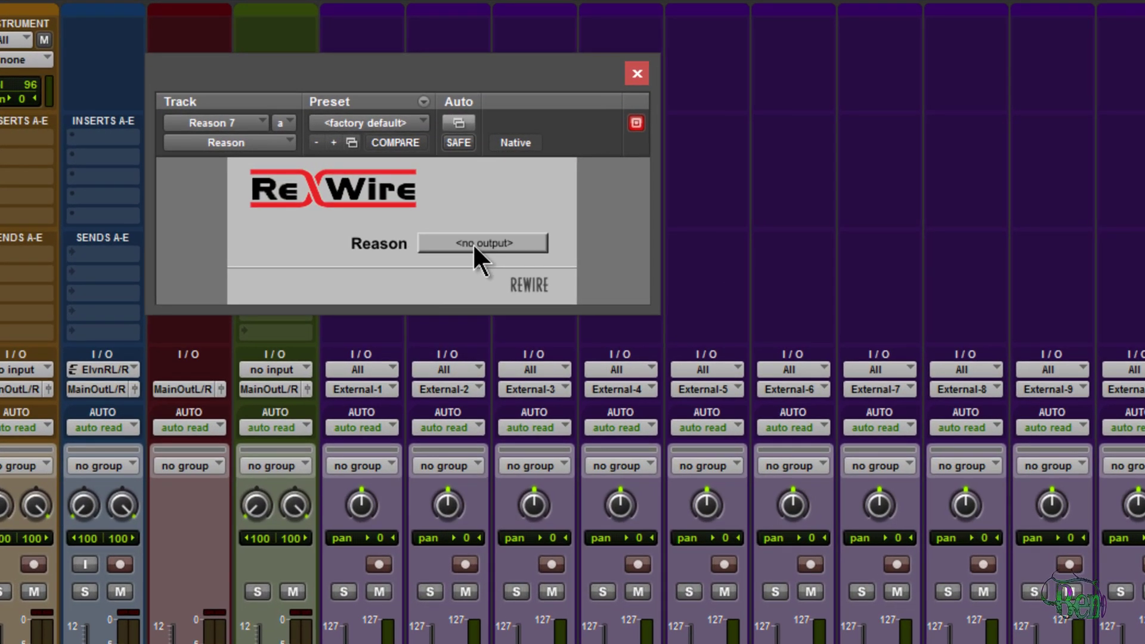
left_click(472, 242)
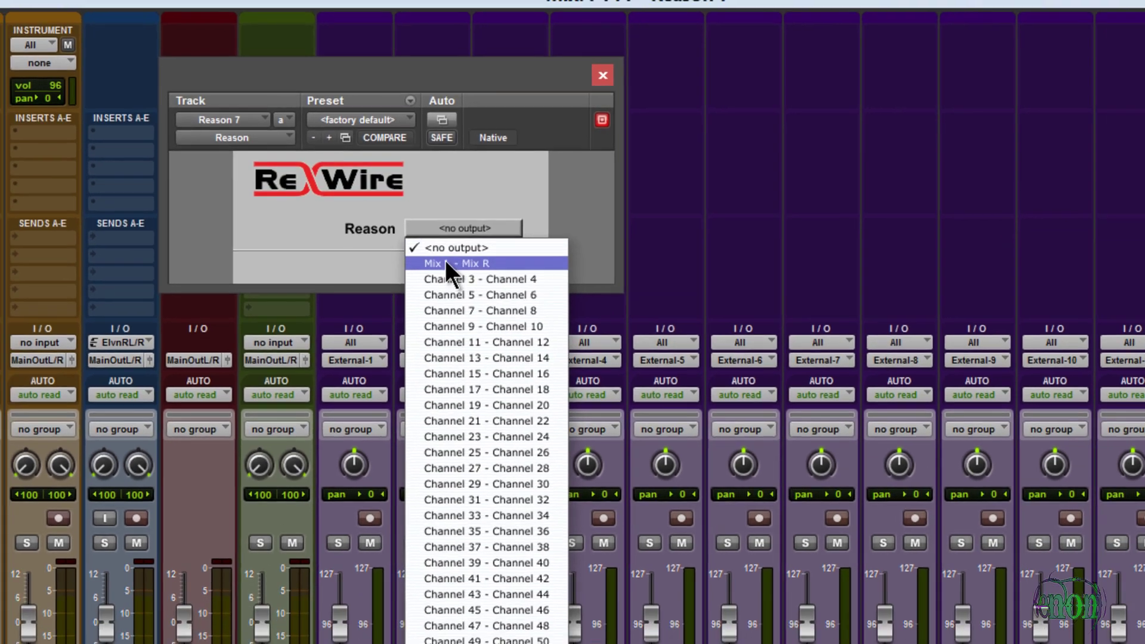
left_click(445, 262)
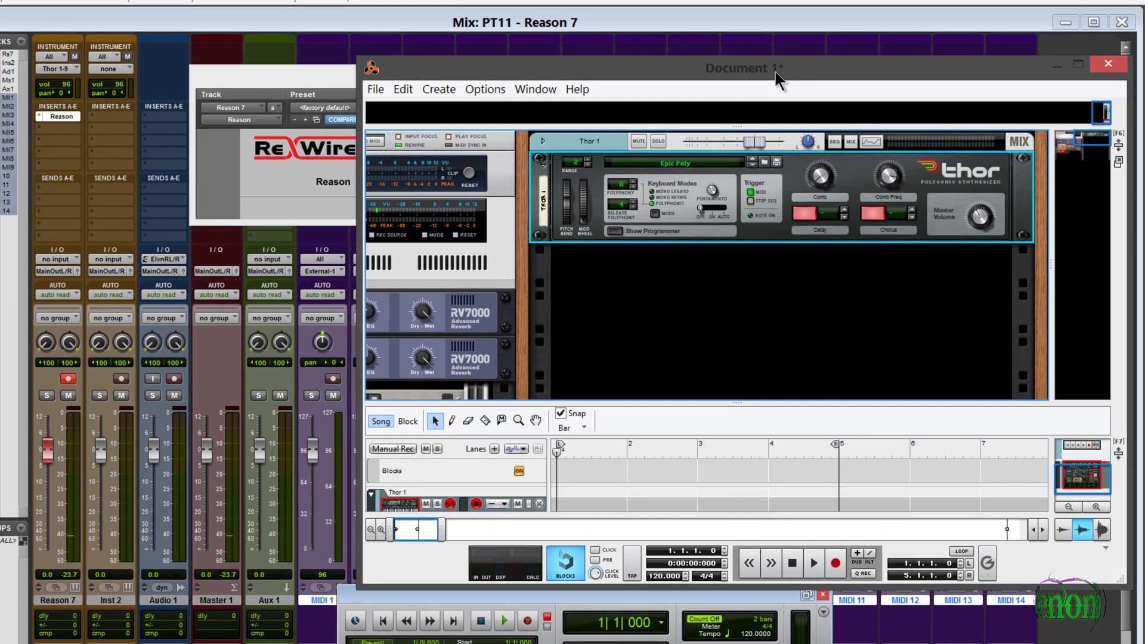
Drag Reason's right locator to bar 3, repositioning the Reason and ReWire windows
left_click_drag(804, 72, 741, 55)
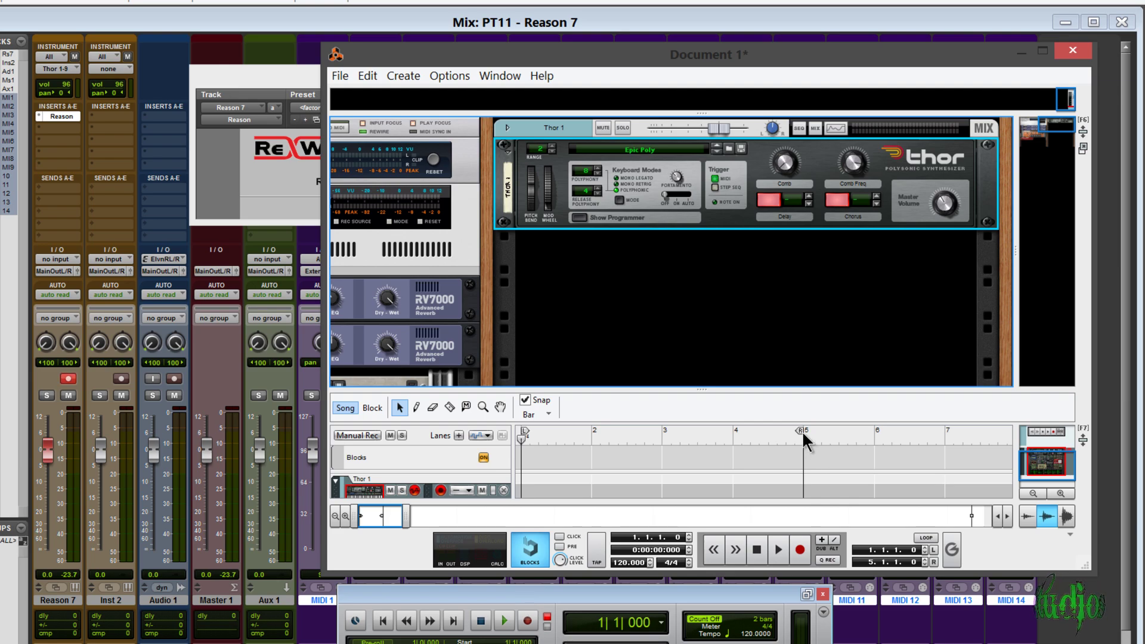
left_click_drag(801, 430, 659, 431)
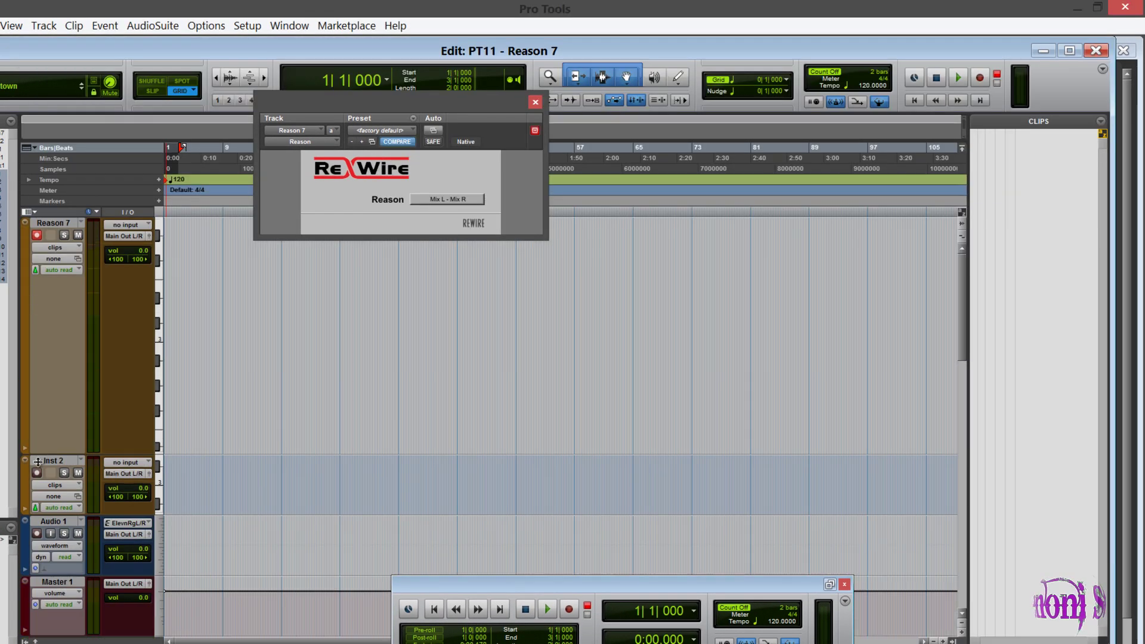
left_click_drag(391, 105, 328, 59)
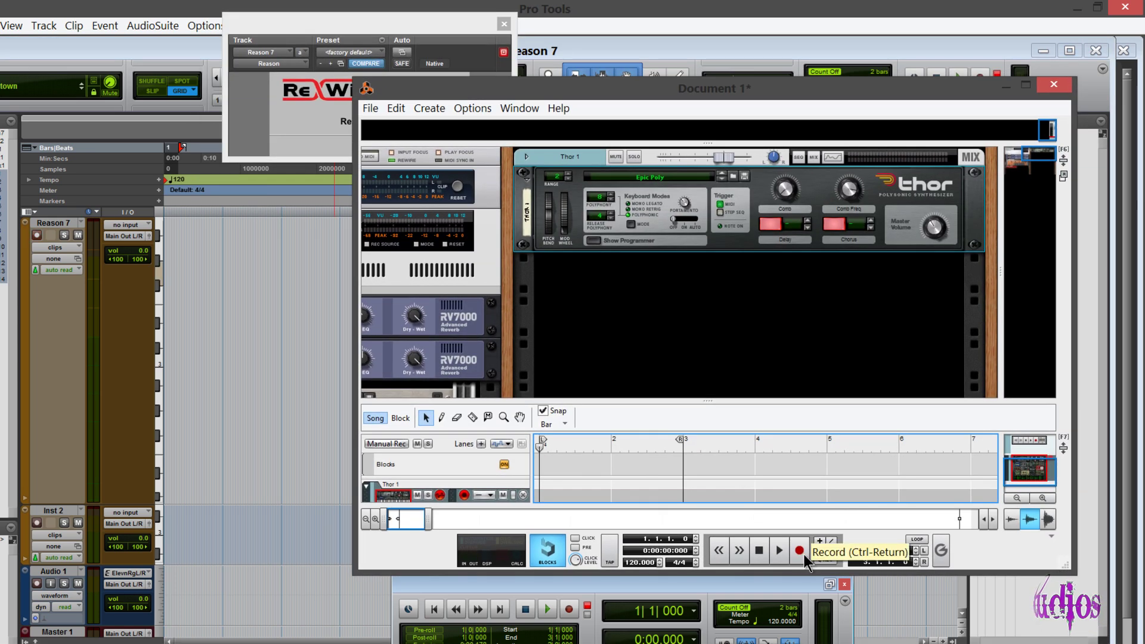
Record a short test Thor clip in Reason and play it back
left_click(803, 553)
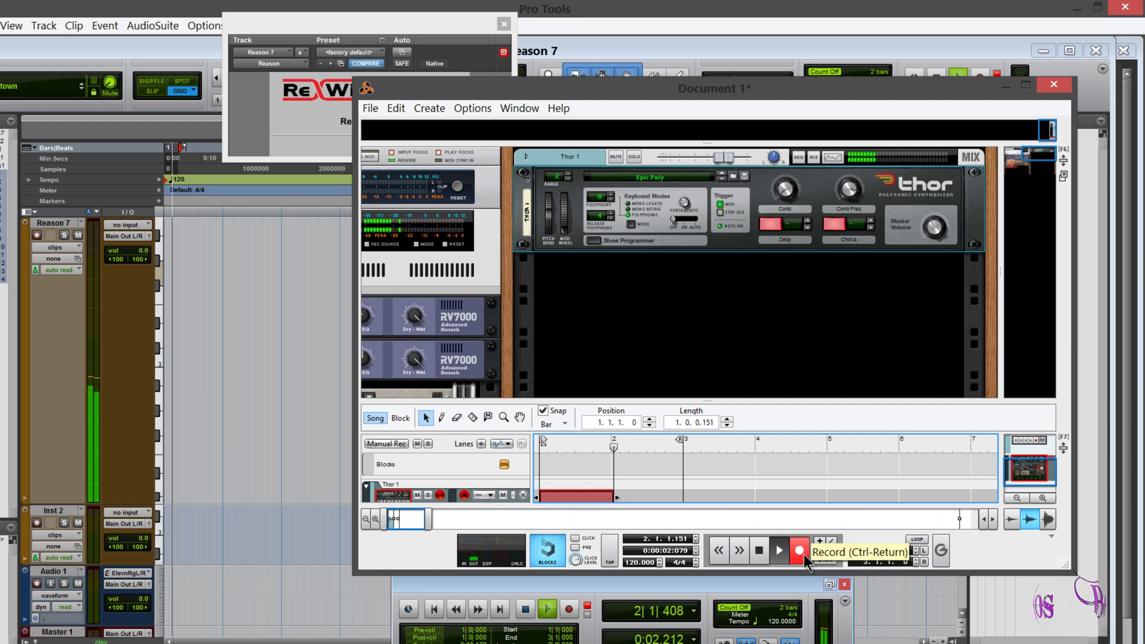
left_click(779, 551)
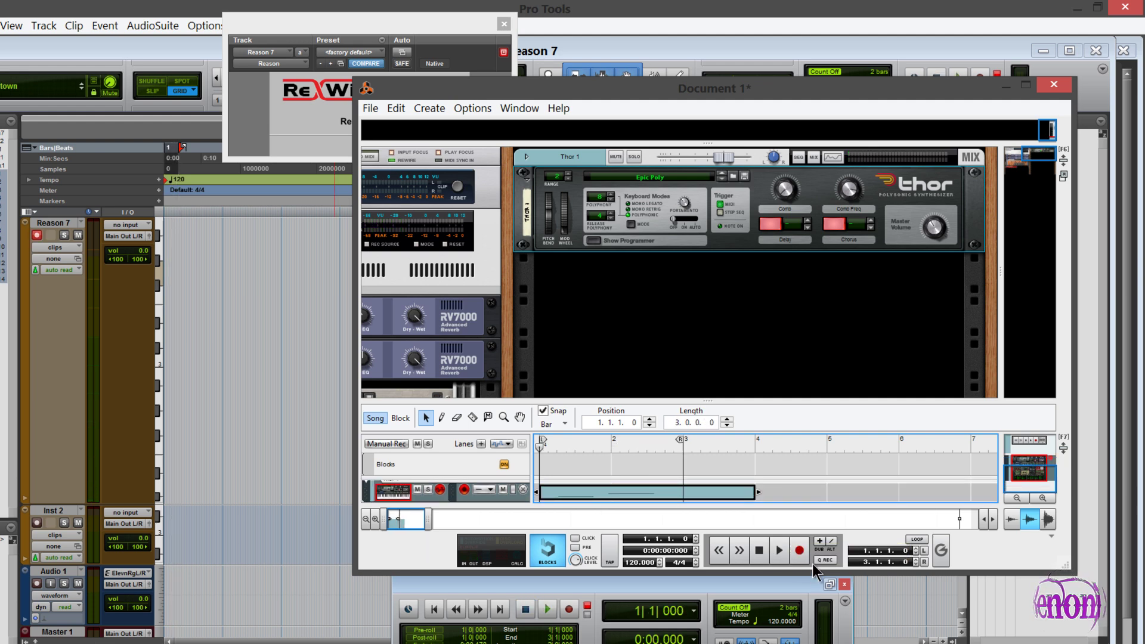
left_click(785, 549)
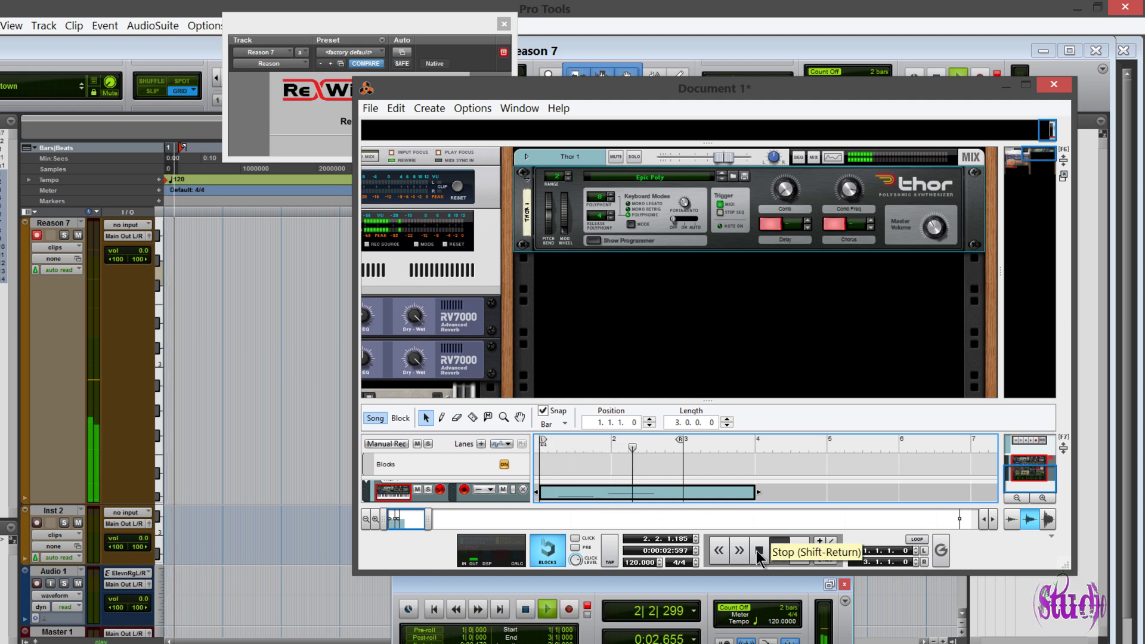
left_click(757, 549)
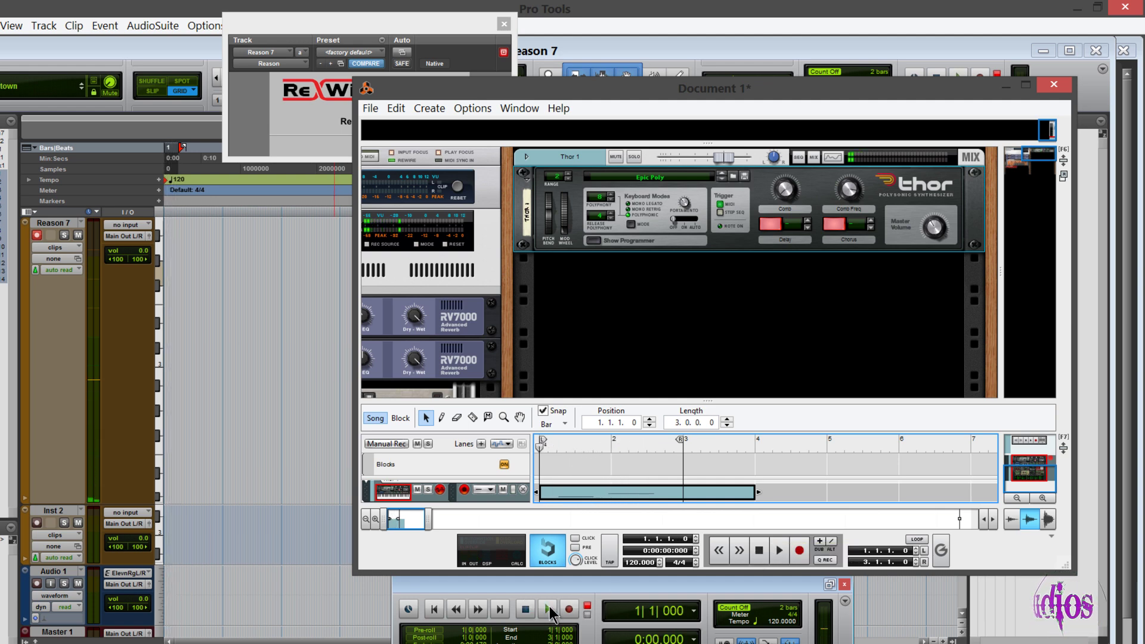
Delete the test Thor clip and arm the Pro Tools transport for recording
left_click(729, 495)
key("Delete")
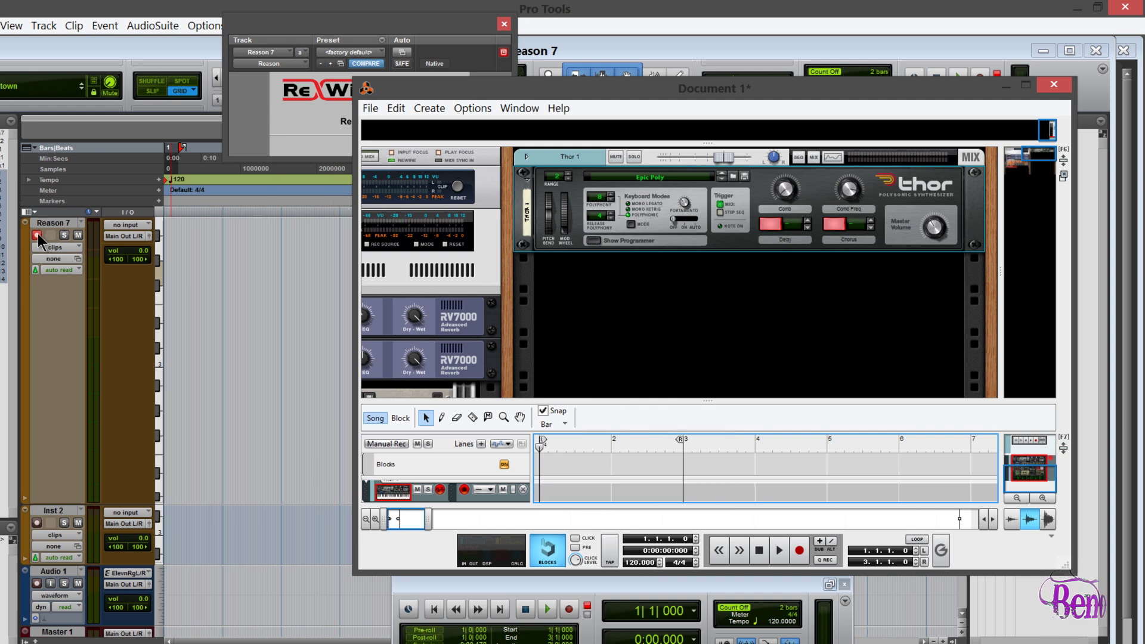
left_click(568, 610)
Record Thor notes played on the keyboard as a MIDI clip on the Reason 7 track
left_click(553, 611)
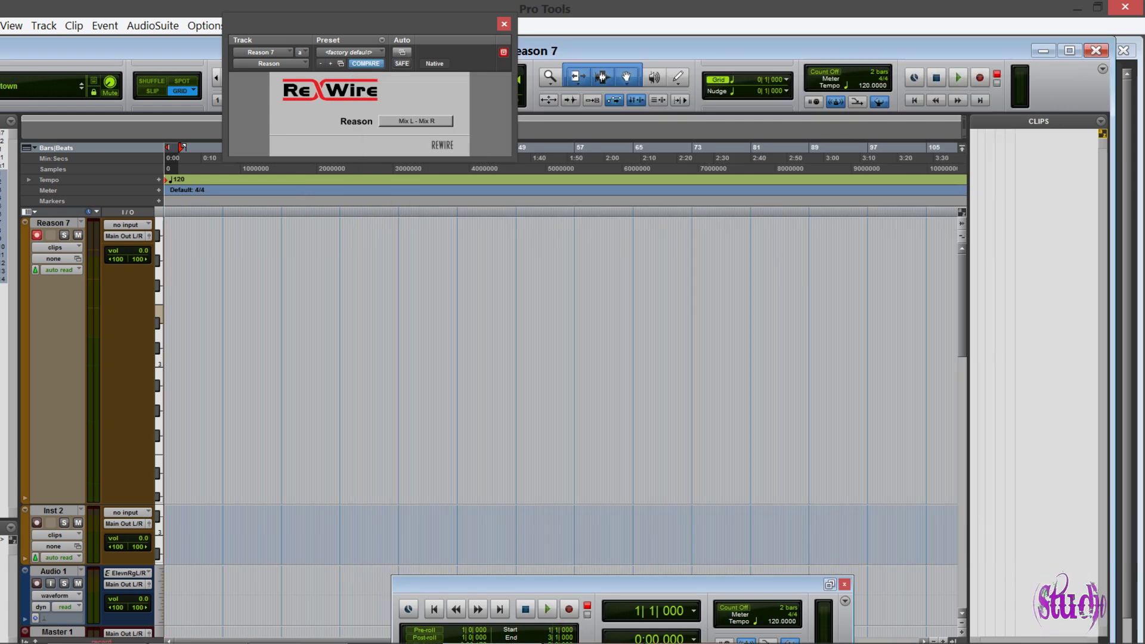
key("alt+Tab")
key("space")
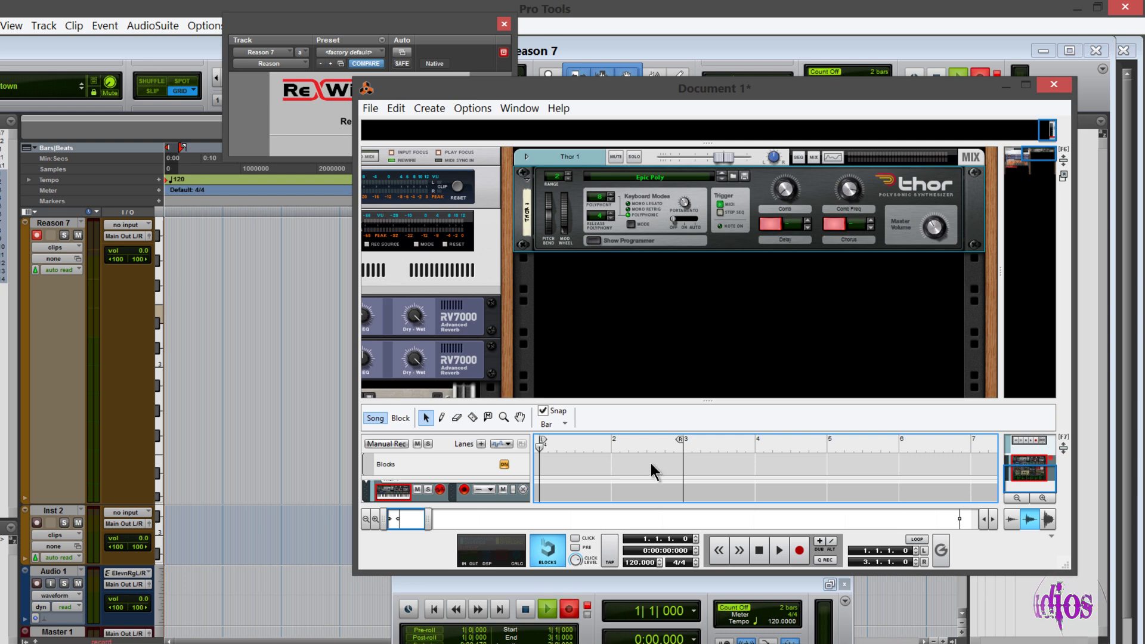
key("space")
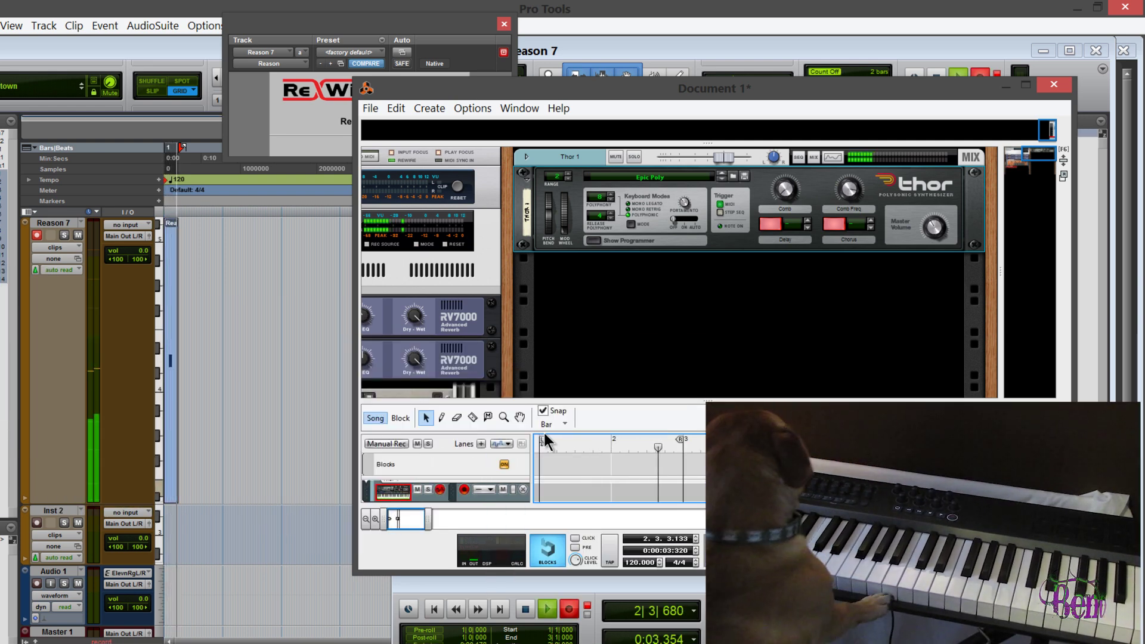
key("space")
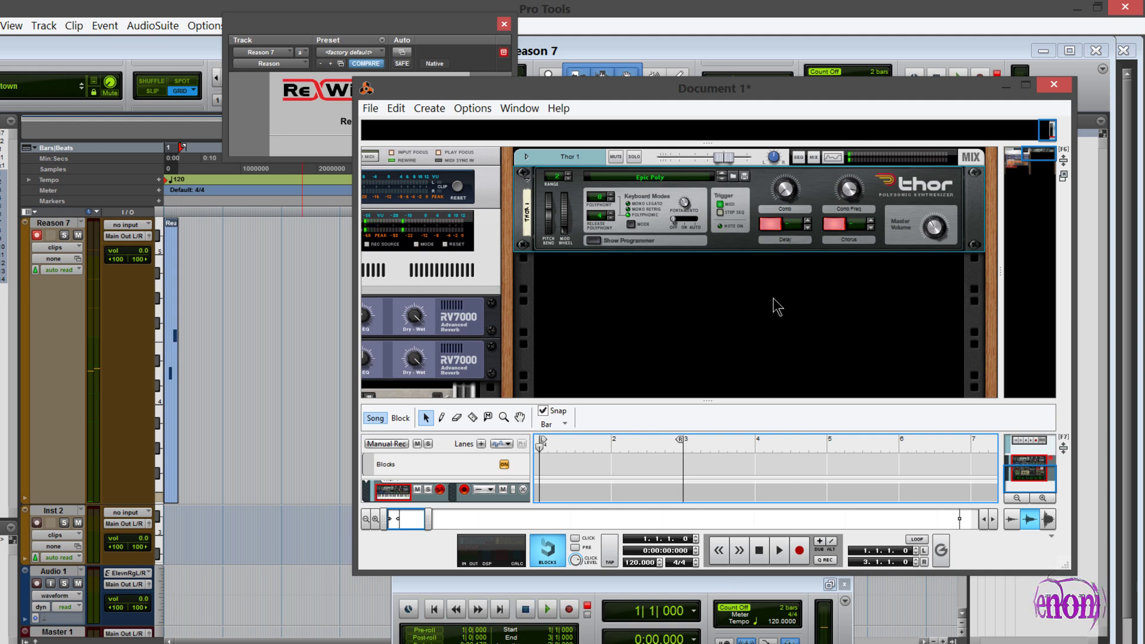
Zoom the timeline in on the new MIDI clip and play it back
left_click_drag(302, 24, 456, 58)
left_click_drag(263, 78, 441, 123)
left_click(620, 643)
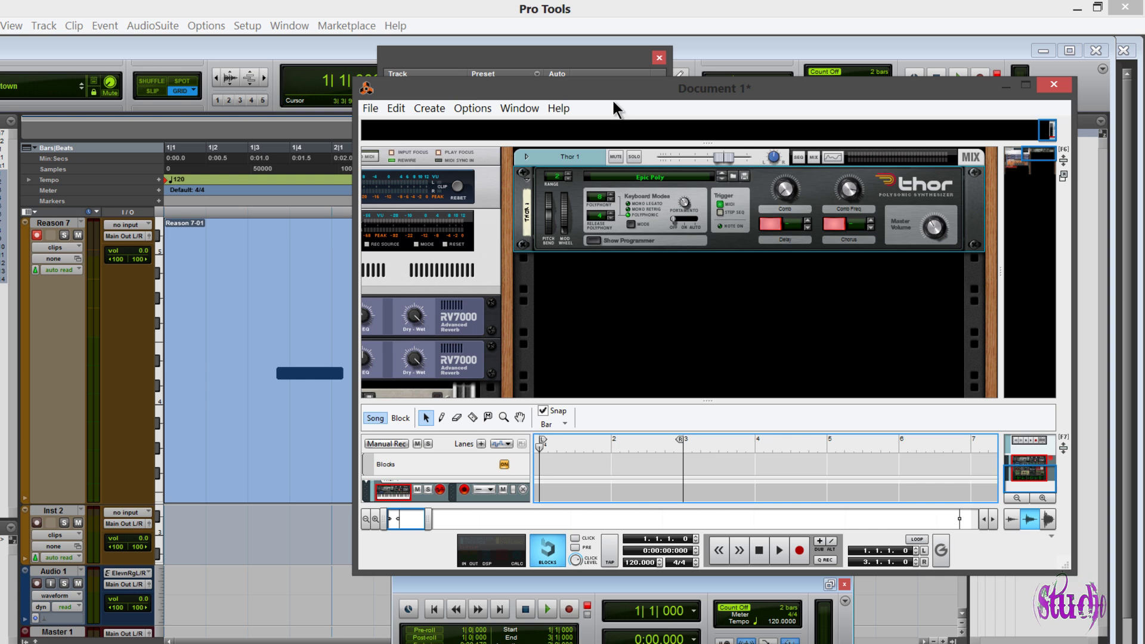
left_click_drag(622, 90, 707, 95)
key("space")
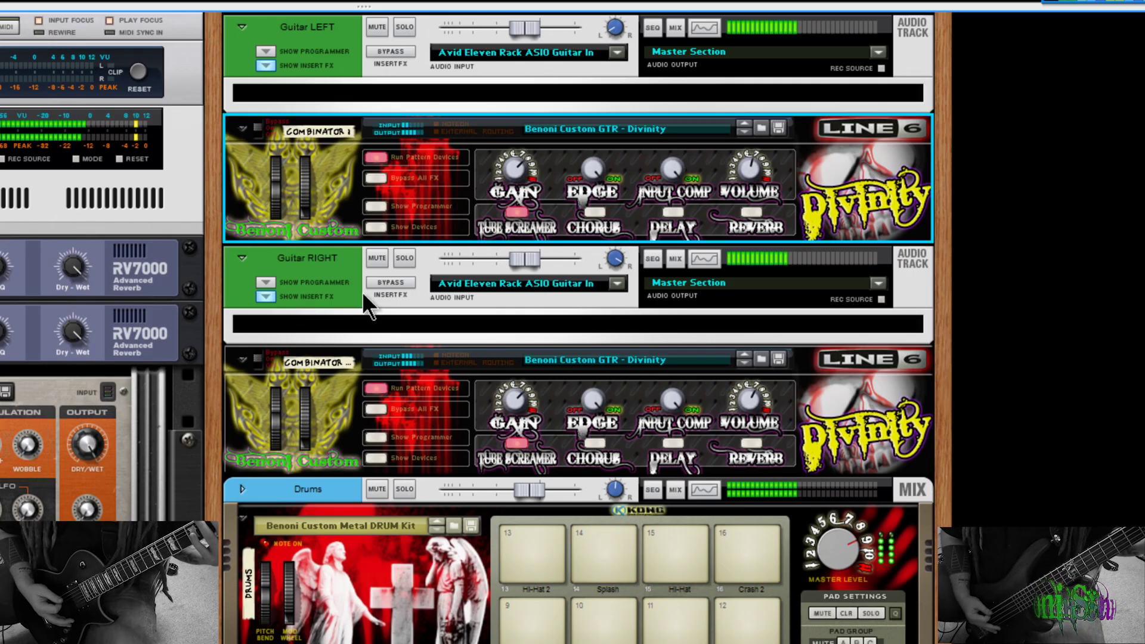
Expand and collapse the Divinity and Deceive combinators in the metal song's rack to view their internal devices
scroll(352, 273, "down", 10)
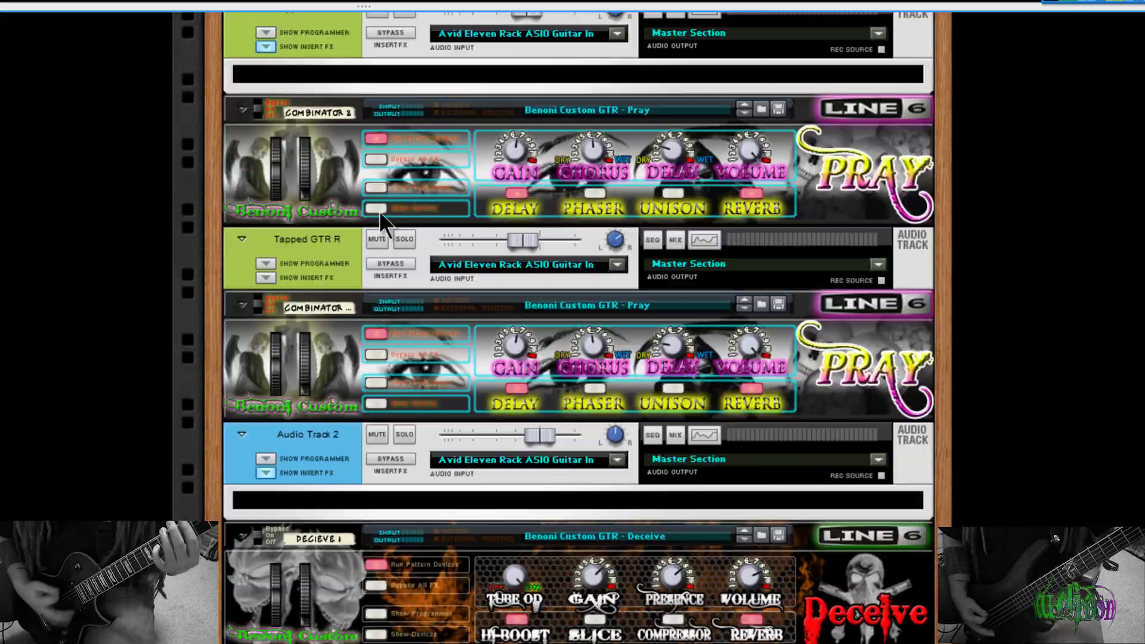
left_click(379, 211)
scroll(365, 231, "down", 5)
scroll(352, 232, "up", 7)
left_click(367, 349)
scroll(366, 350, "down", 7)
left_click(374, 269)
scroll(374, 269, "down", 10)
scroll(374, 270, "up", 7)
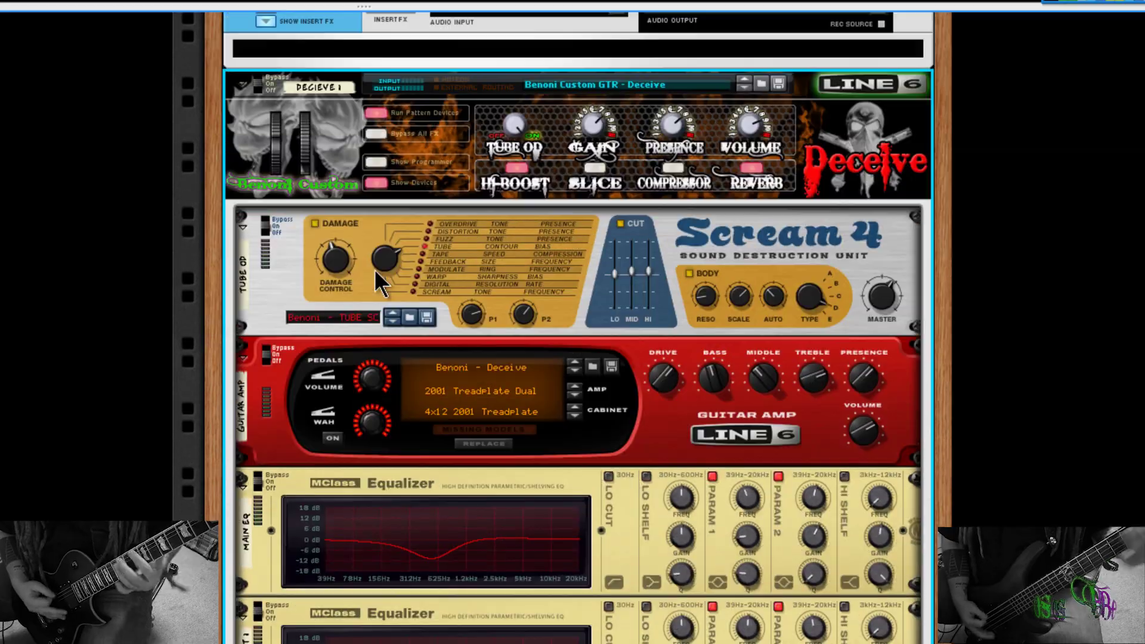
left_click(367, 183)
Expand the next combinator's devices, raise the rack divider, and switch to the full main mixer with F5
scroll(371, 268, "down", 6)
left_click(375, 244)
scroll(377, 248, "down", 9)
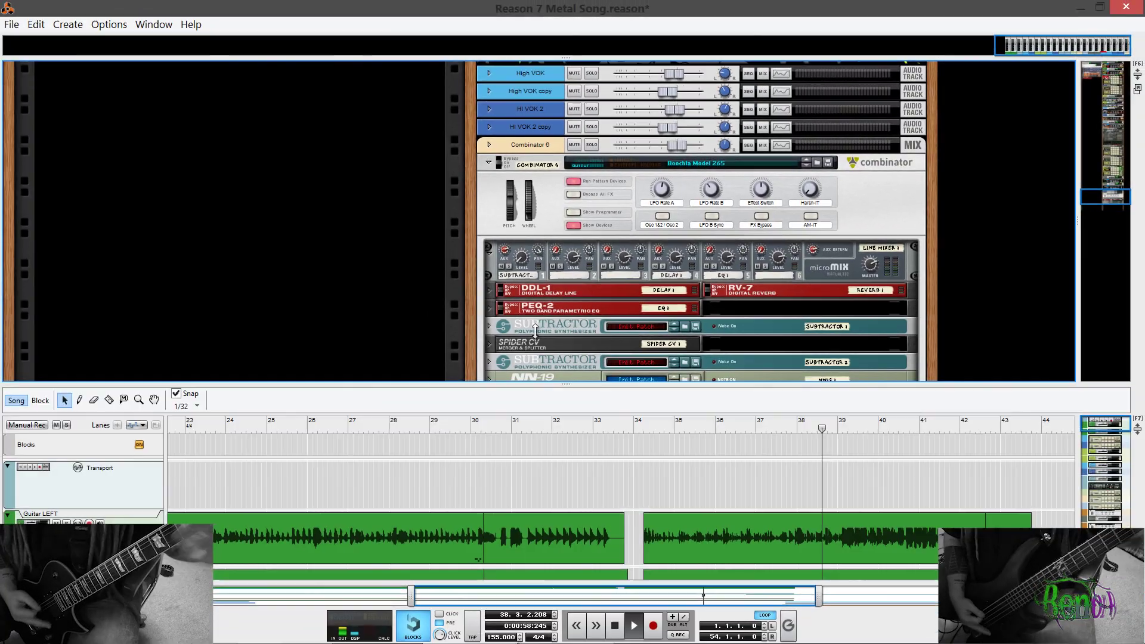
left_click_drag(519, 387, 520, 102)
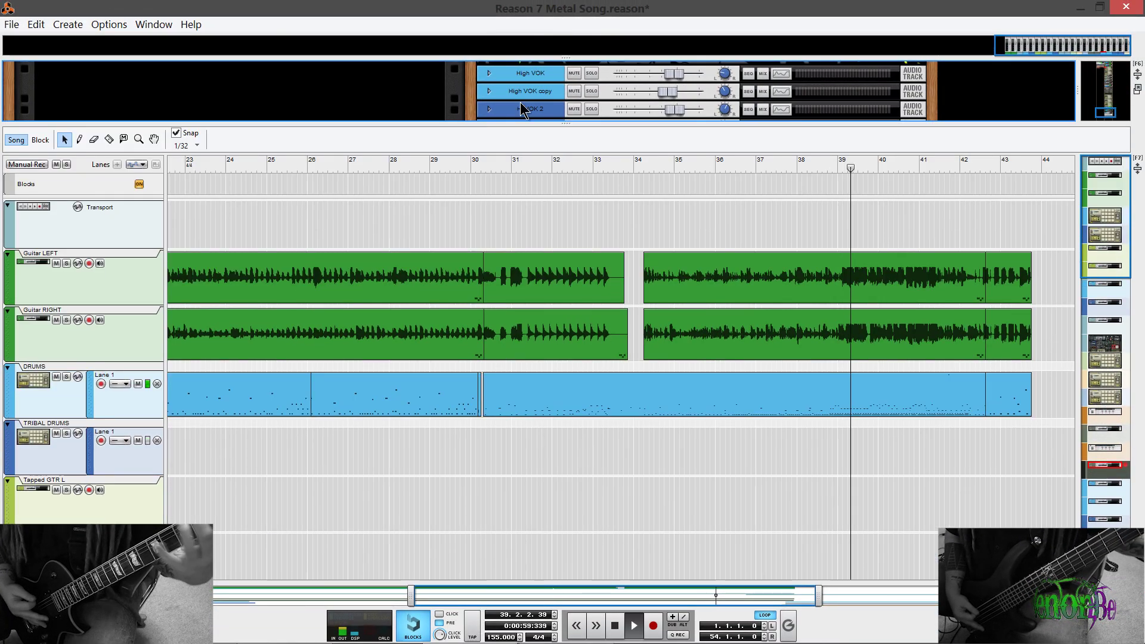
key("F5")
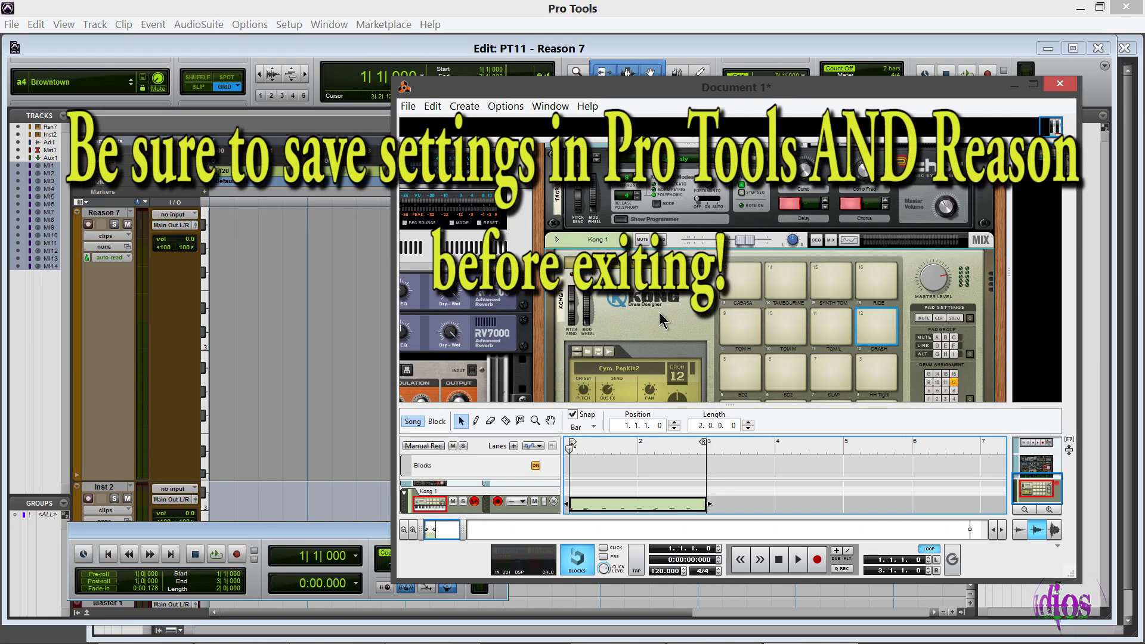
scroll(659, 313, "up", 1)
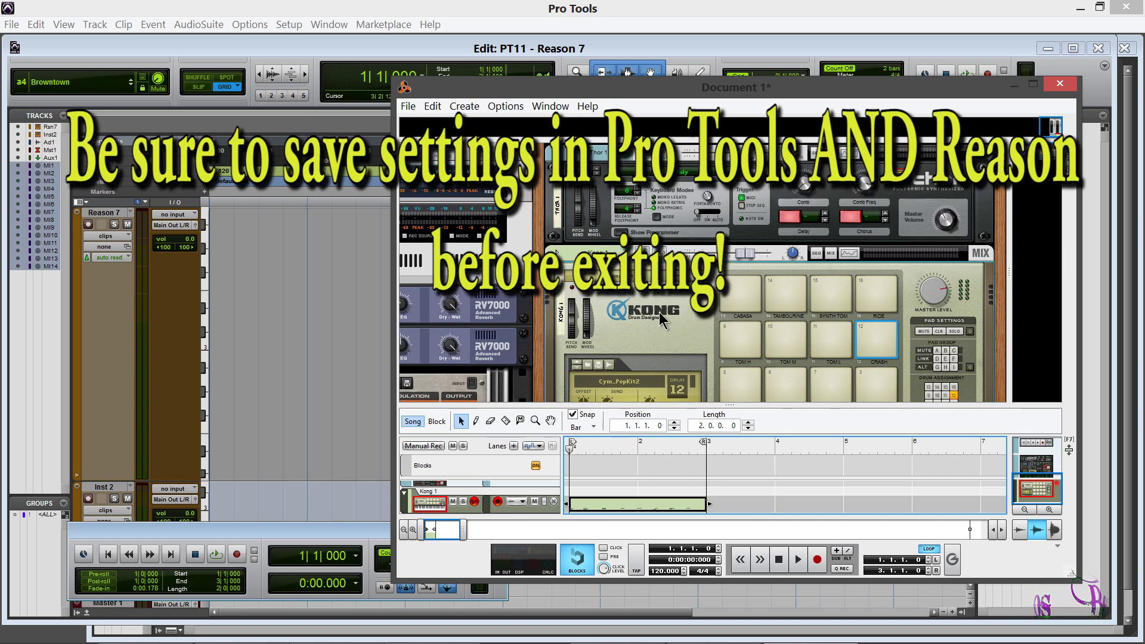
scroll(660, 313, "down", 3)
scroll(660, 313, "down", 10)
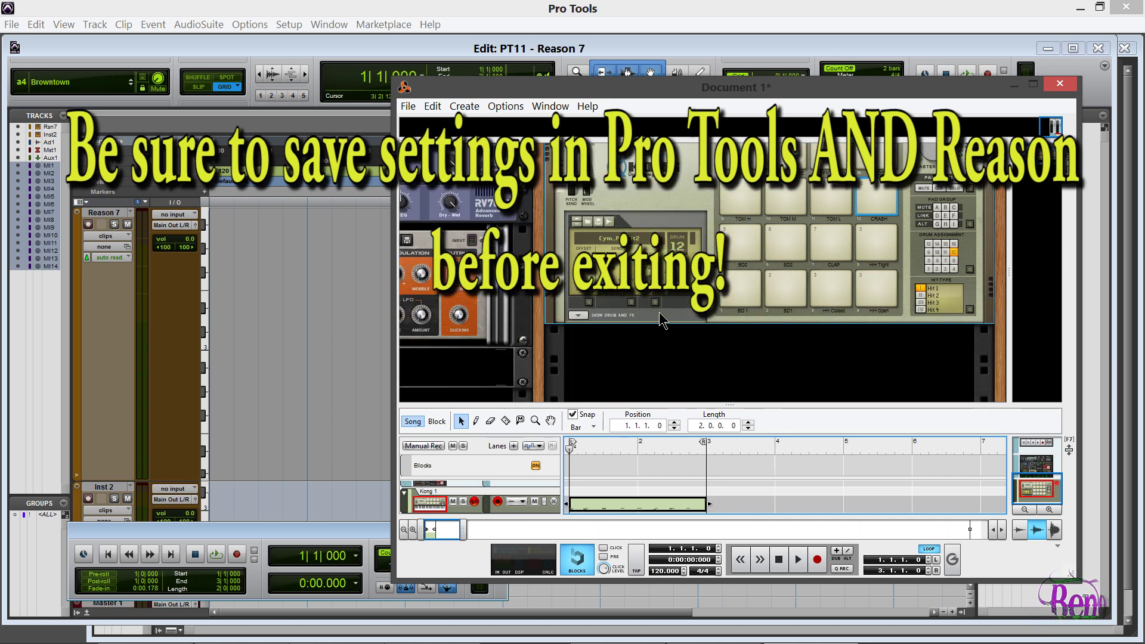
scroll(659, 312, "up", 8)
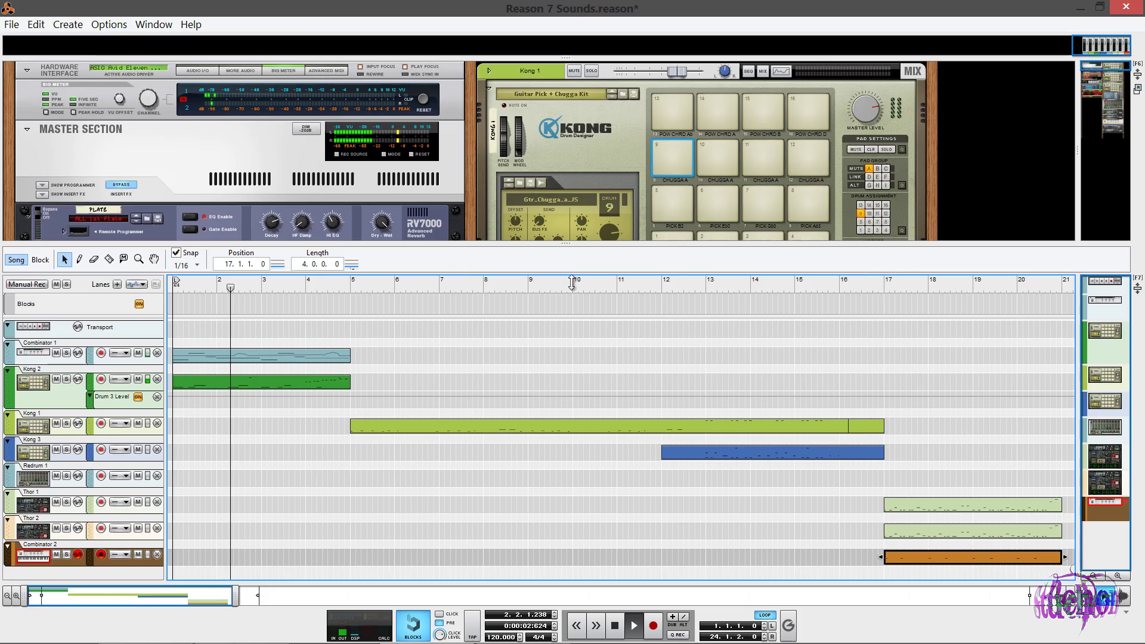
Enlarge the rack above the sequencer, then scroll through the Kong and Combinator devices and back to the Hardware Interface
left_click_drag(564, 267, 564, 508)
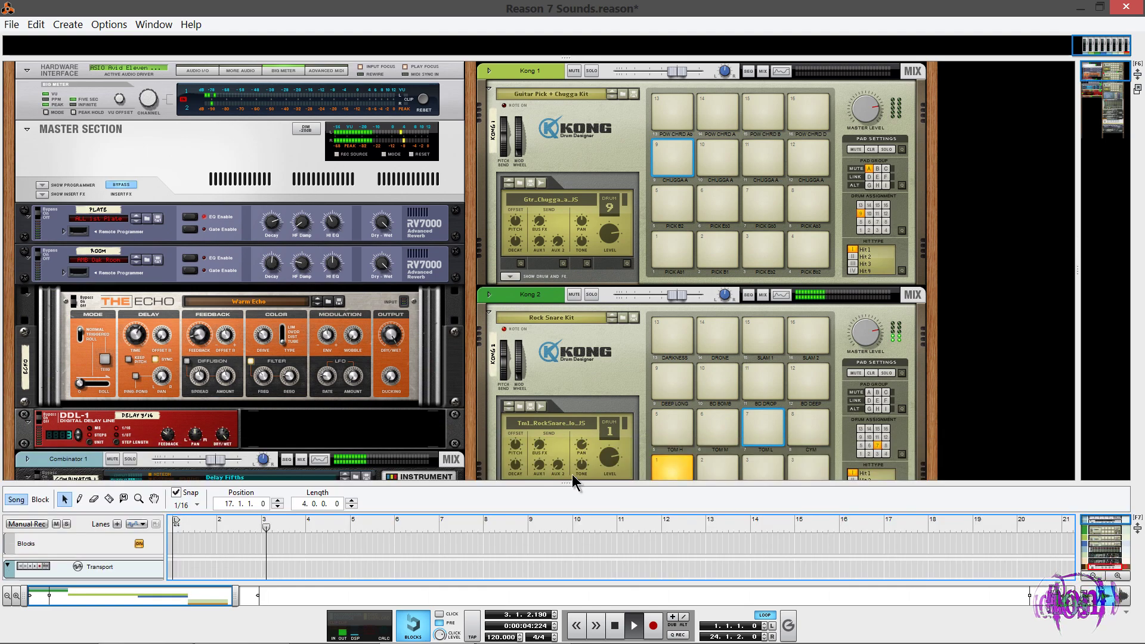
scroll(571, 412, "down", 3)
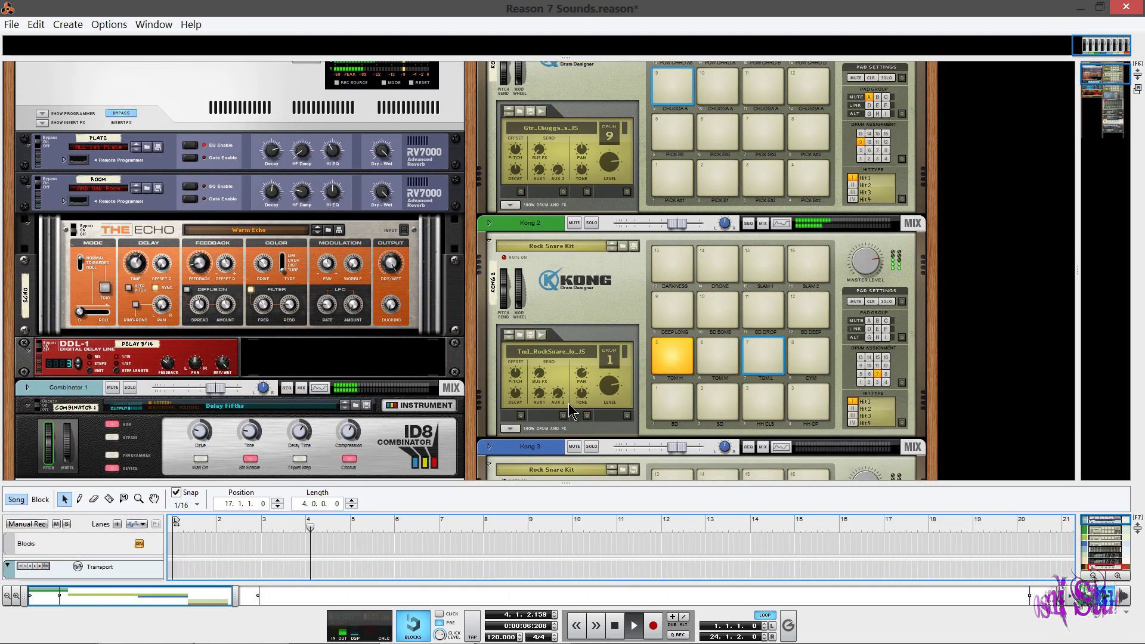
scroll(571, 411, "down", 7)
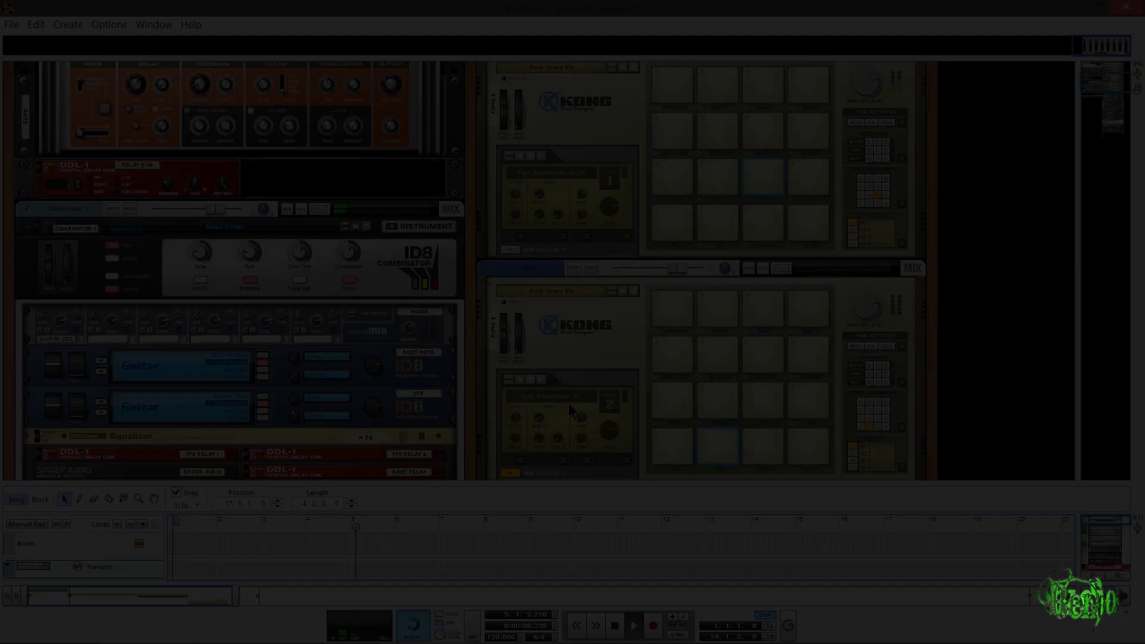
scroll(569, 409, "up", 10)
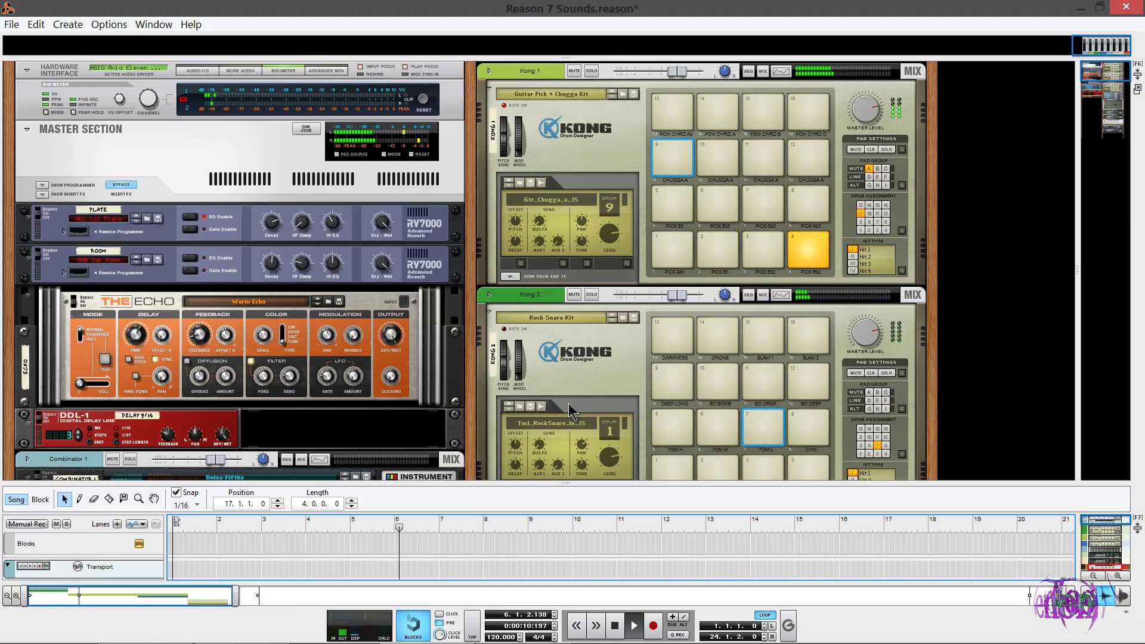